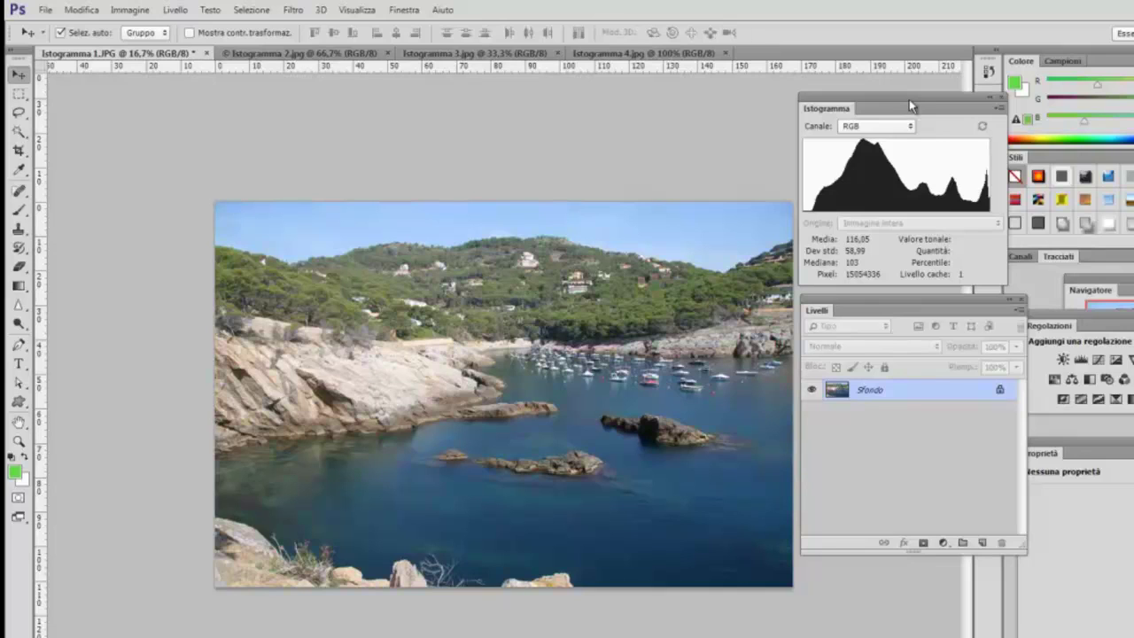
Move the histogram panel beside the photo and sample tone ranges in its graph.
{"action": "mouse_move", "coordinate": [893, 108]}
{"action": "left_mouse_down"}
{"action": "mouse_move", "coordinate": [638, 172]}
{"action": "mouse_move", "coordinate": [572, 173]}
{"action": "left_mouse_up"}
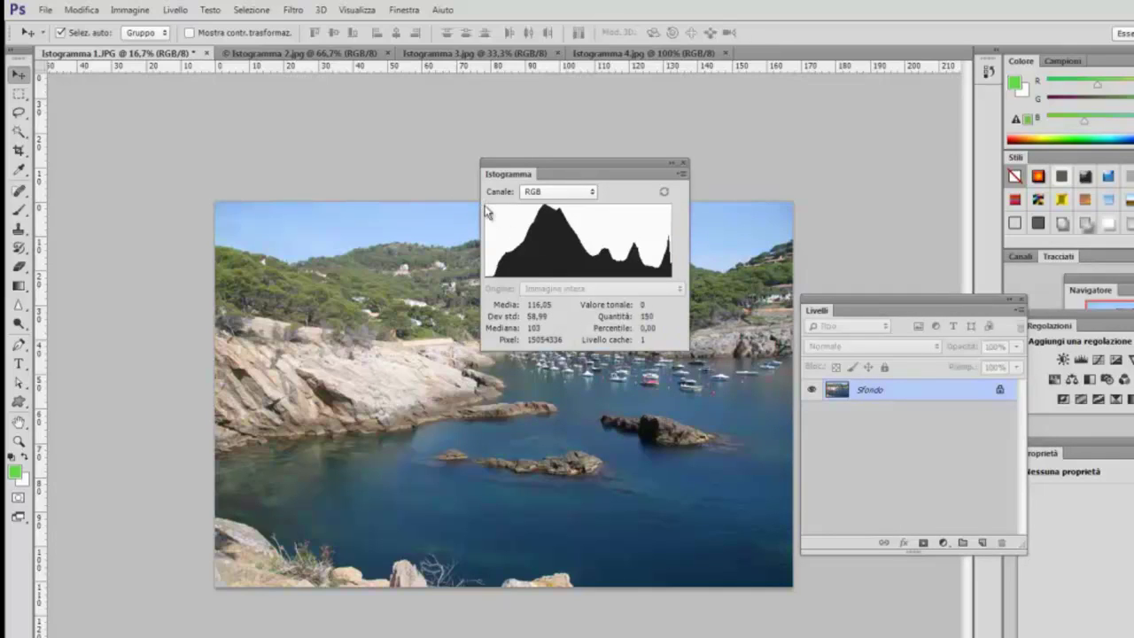
{"action": "left_click", "coordinate": [487, 206]}
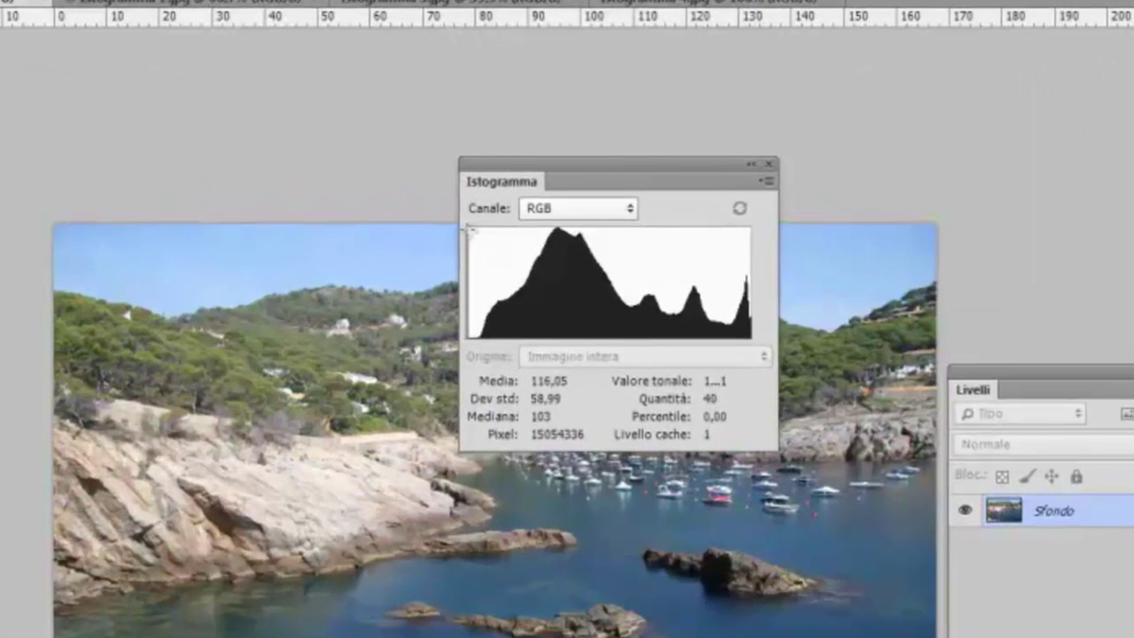
{"action": "left_click_drag", "start_coordinate": [470, 229], "coordinate": [789, 232]}
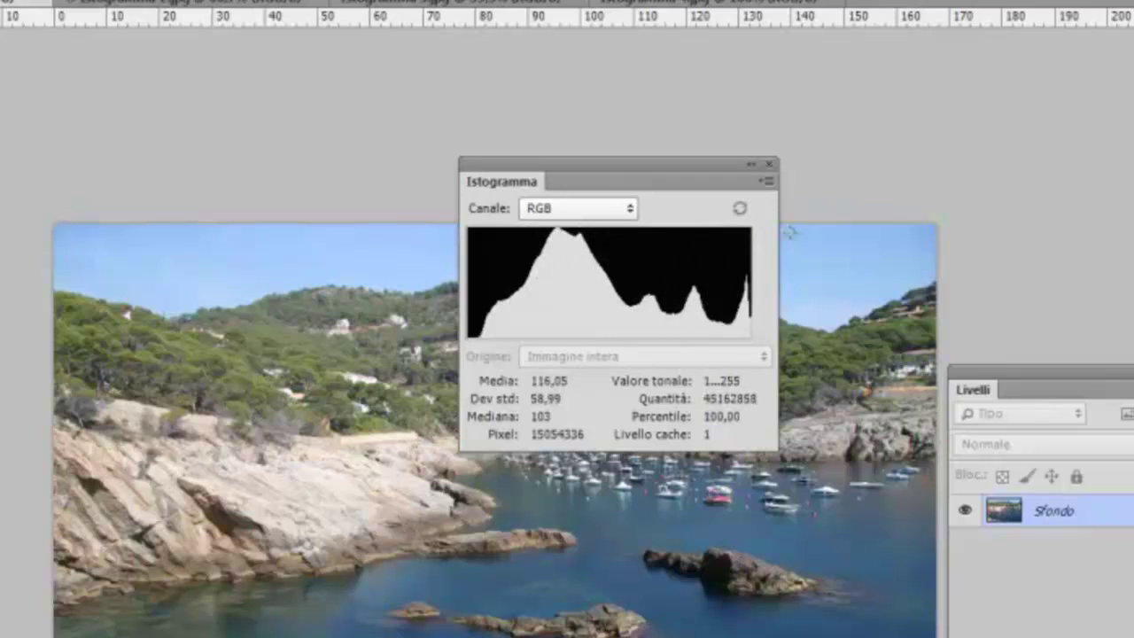
{"action": "left_click_drag", "start_coordinate": [790, 232], "coordinate": [795, 229]}
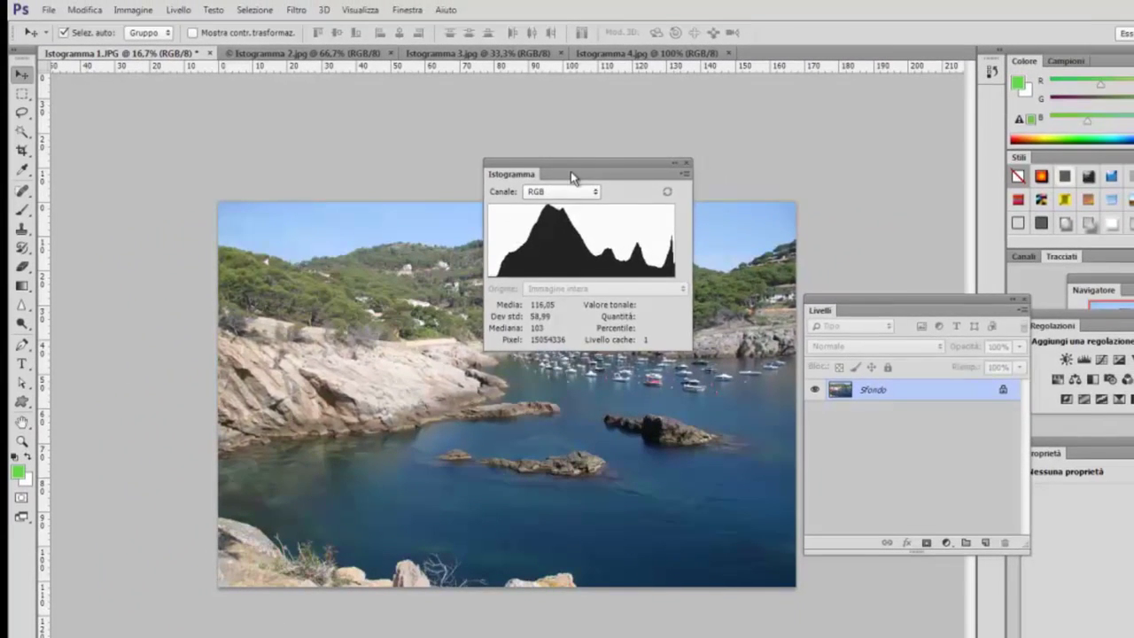
{"action": "mouse_move", "coordinate": [570, 171]}
{"action": "left_mouse_down"}
{"action": "mouse_move", "coordinate": [859, 140]}
{"action": "mouse_move", "coordinate": [903, 100]}
{"action": "left_mouse_up"}
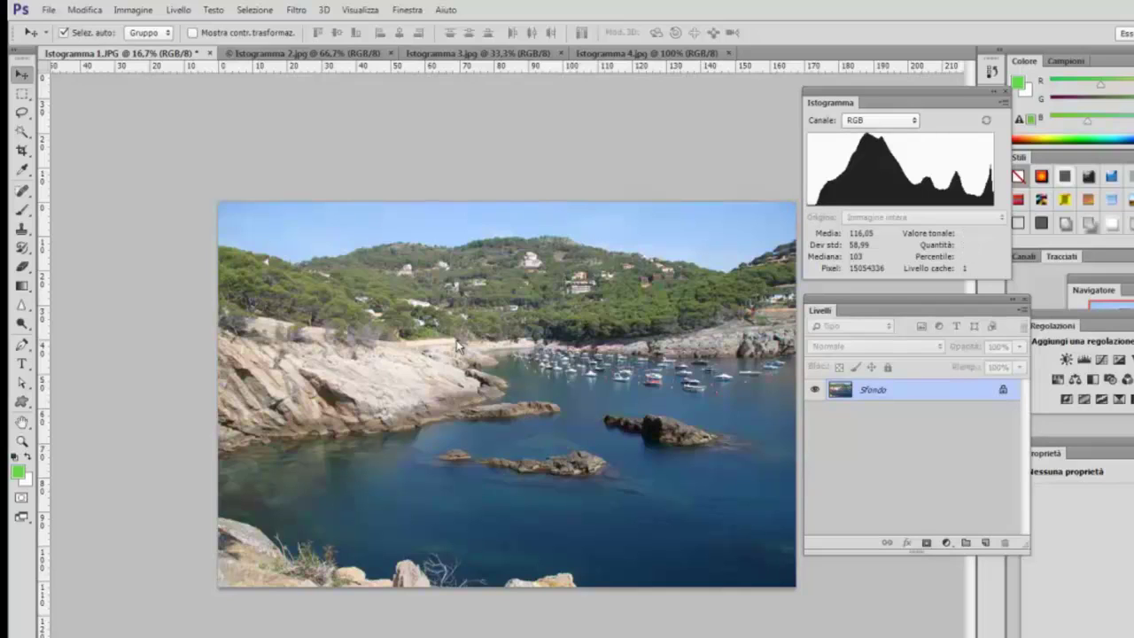
Compare the lighthouse, hazy city and bay photo histograms with the panel floating alongside.
{"action": "left_click", "coordinate": [305, 54]}
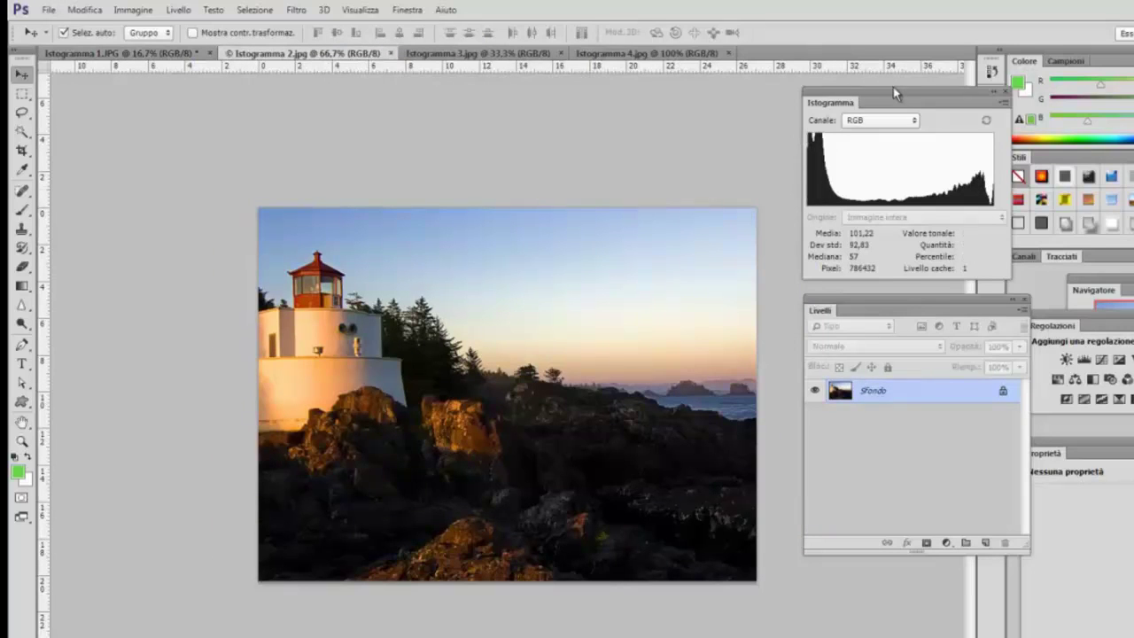
{"action": "left_click_drag", "start_coordinate": [896, 94], "coordinate": [725, 95]}
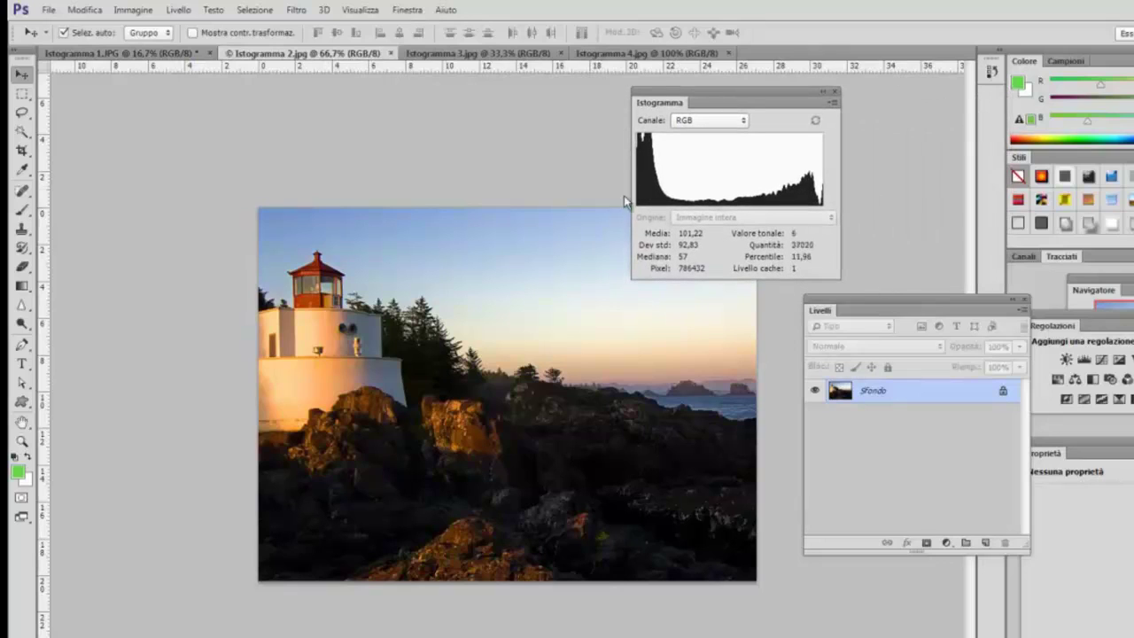
{"action": "left_click_drag", "start_coordinate": [747, 98], "coordinate": [772, 93]}
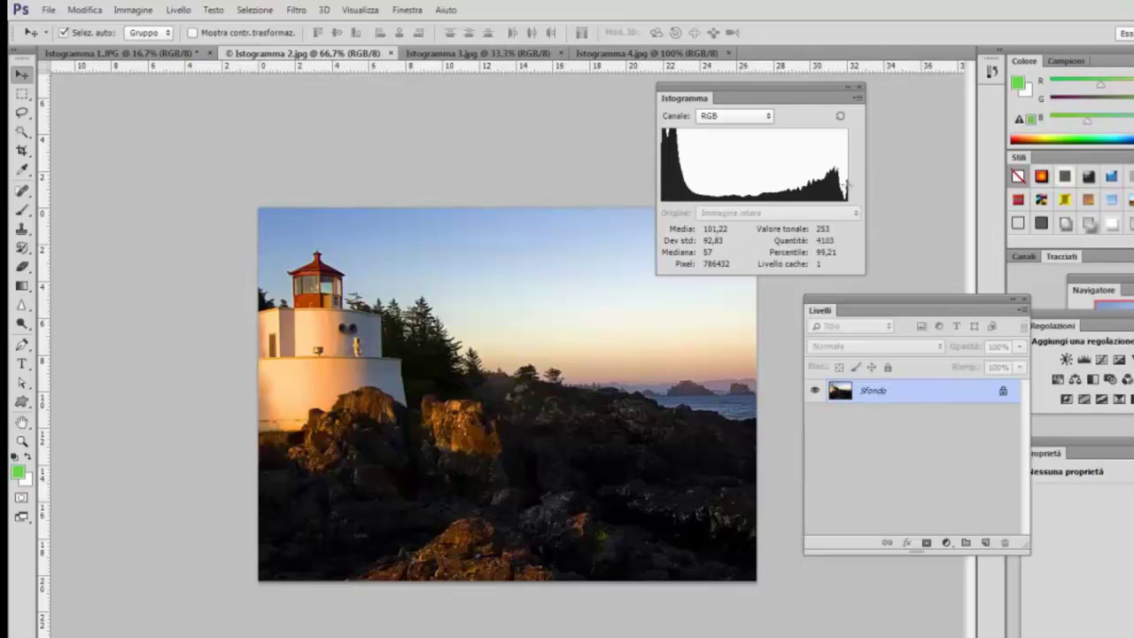
{"action": "left_click_drag", "start_coordinate": [780, 102], "coordinate": [842, 98]}
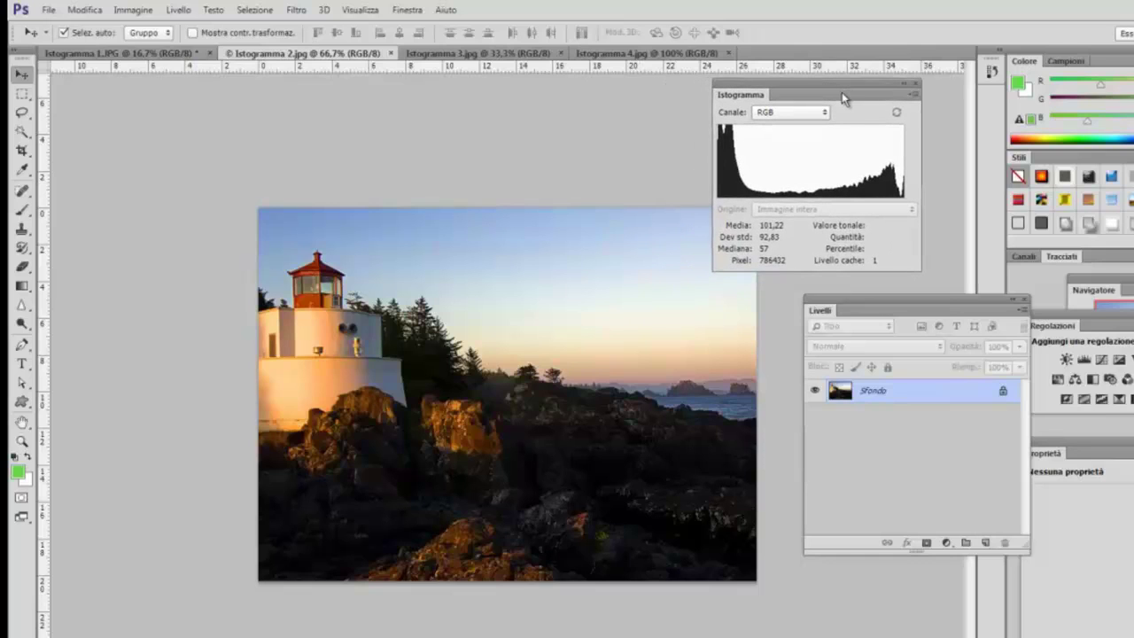
{"action": "left_click", "coordinate": [452, 55]}
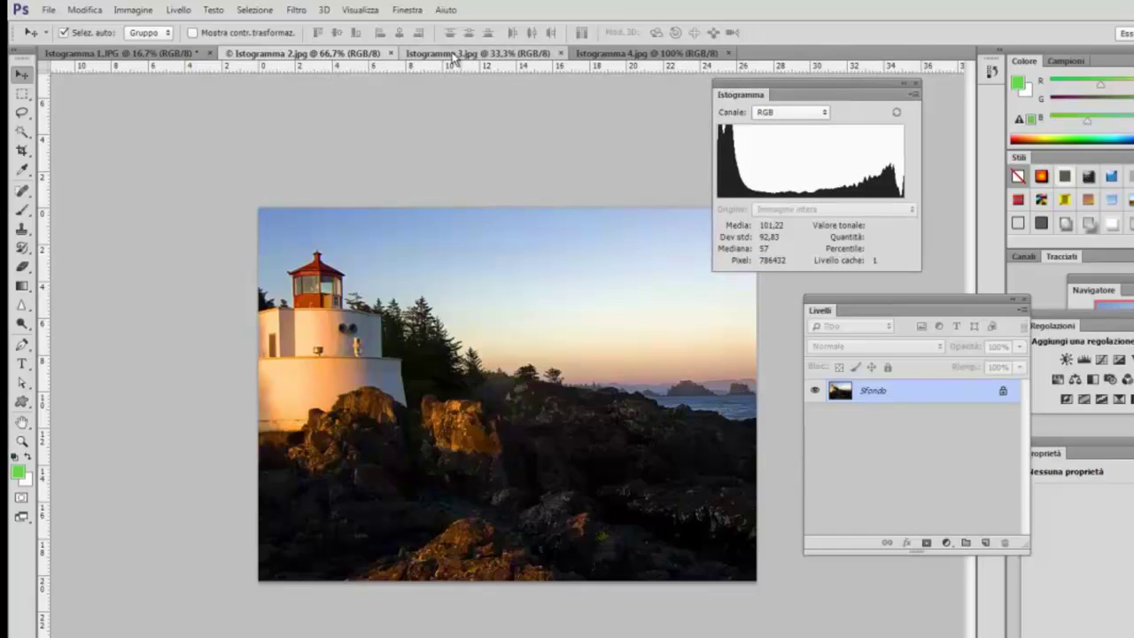
{"action": "left_click_drag", "start_coordinate": [878, 92], "coordinate": [857, 93]}
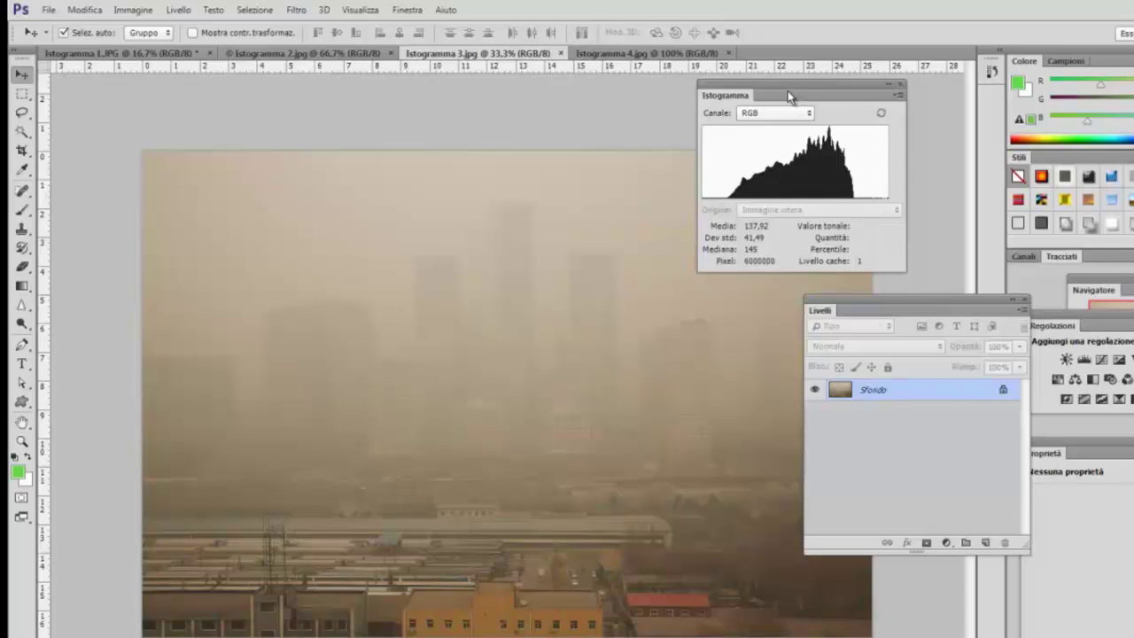
{"action": "left_click_drag", "start_coordinate": [788, 91], "coordinate": [807, 90]}
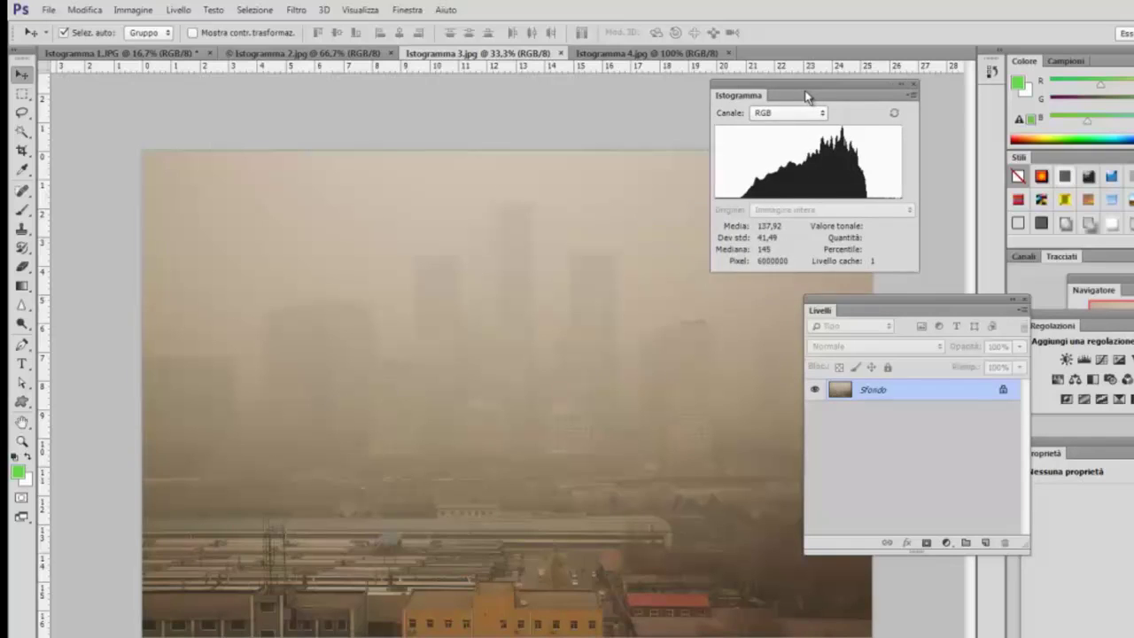
{"action": "left_click", "coordinate": [116, 53]}
{"action": "left_click_drag", "start_coordinate": [824, 95], "coordinate": [884, 90]}
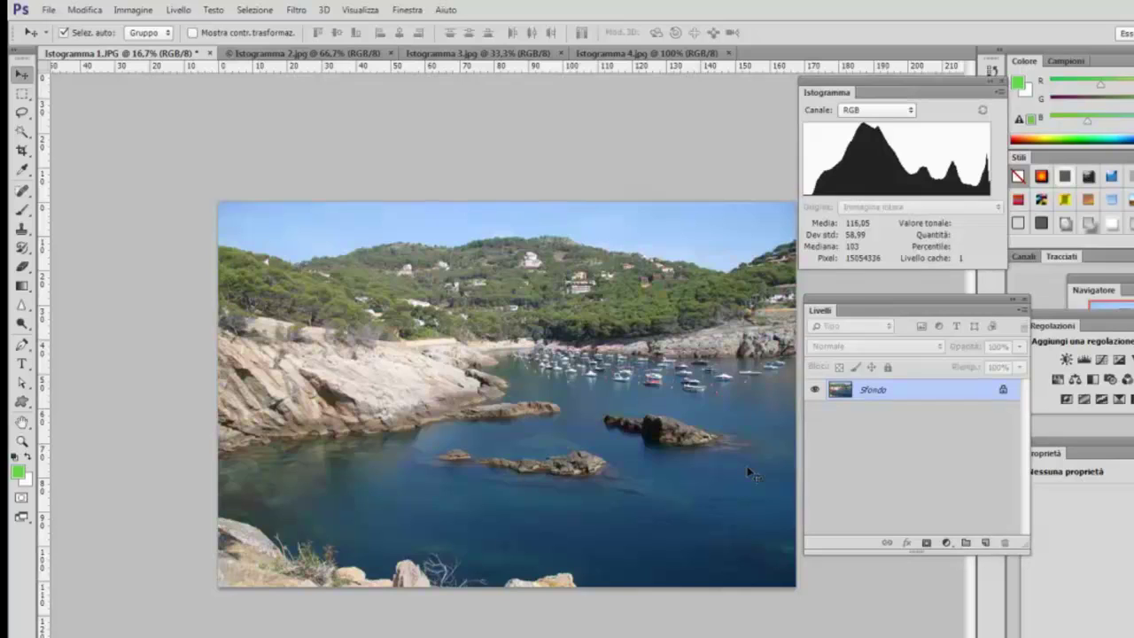
Try the histogram's compact, expanded and all-channels views.
{"action": "left_click_drag", "start_coordinate": [896, 89], "coordinate": [577, 149]}
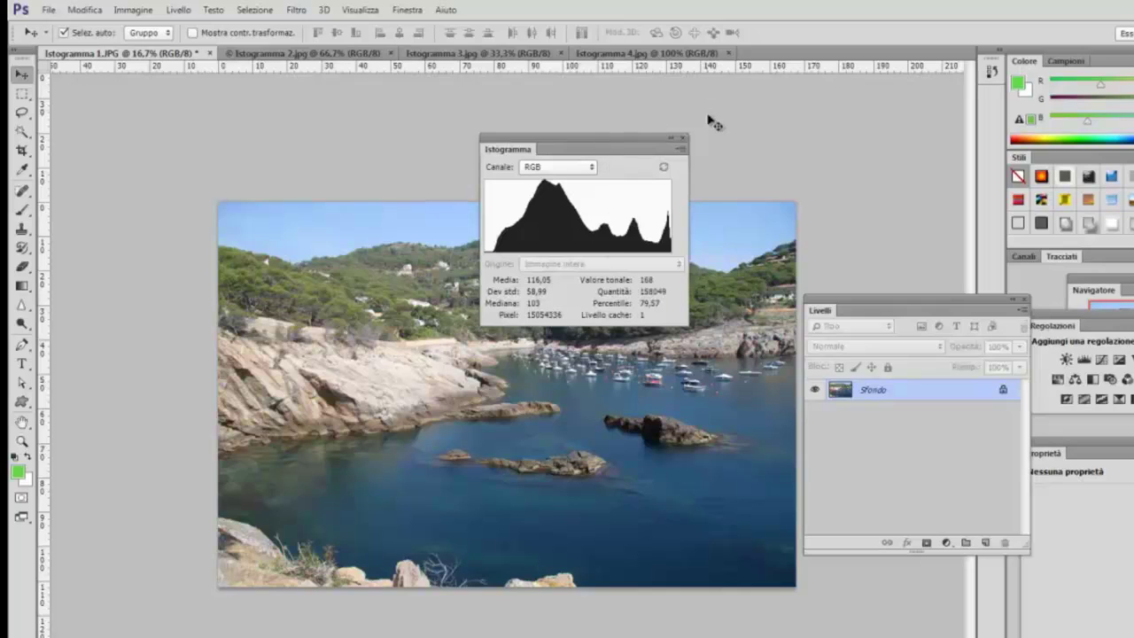
{"action": "left_click", "coordinate": [676, 148]}
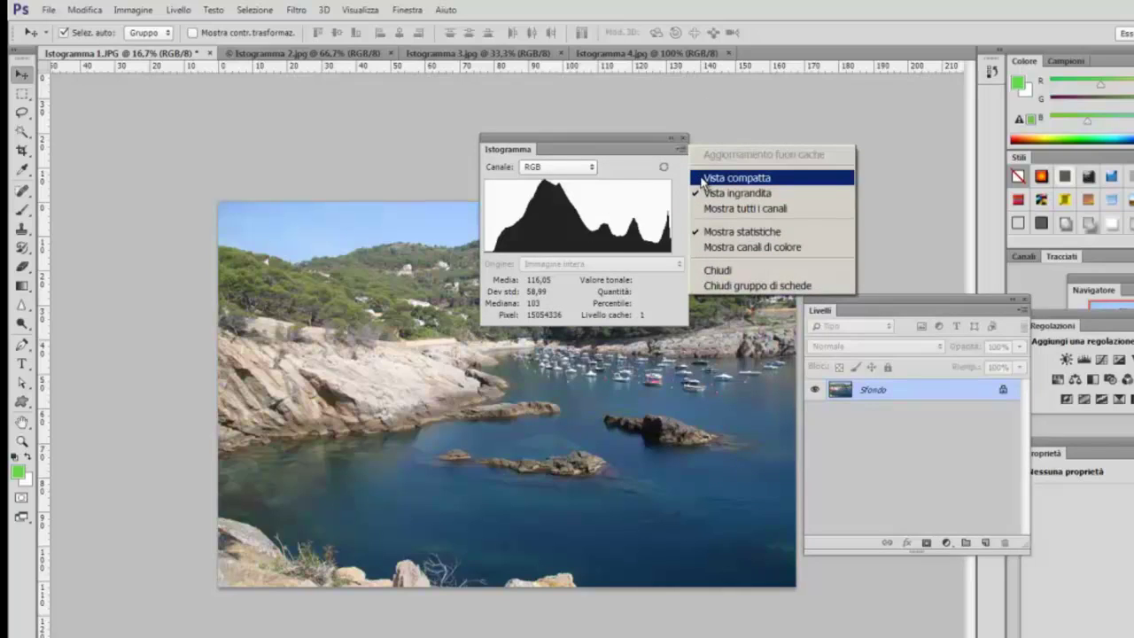
{"action": "left_click", "coordinate": [702, 179]}
{"action": "left_click", "coordinate": [622, 148]}
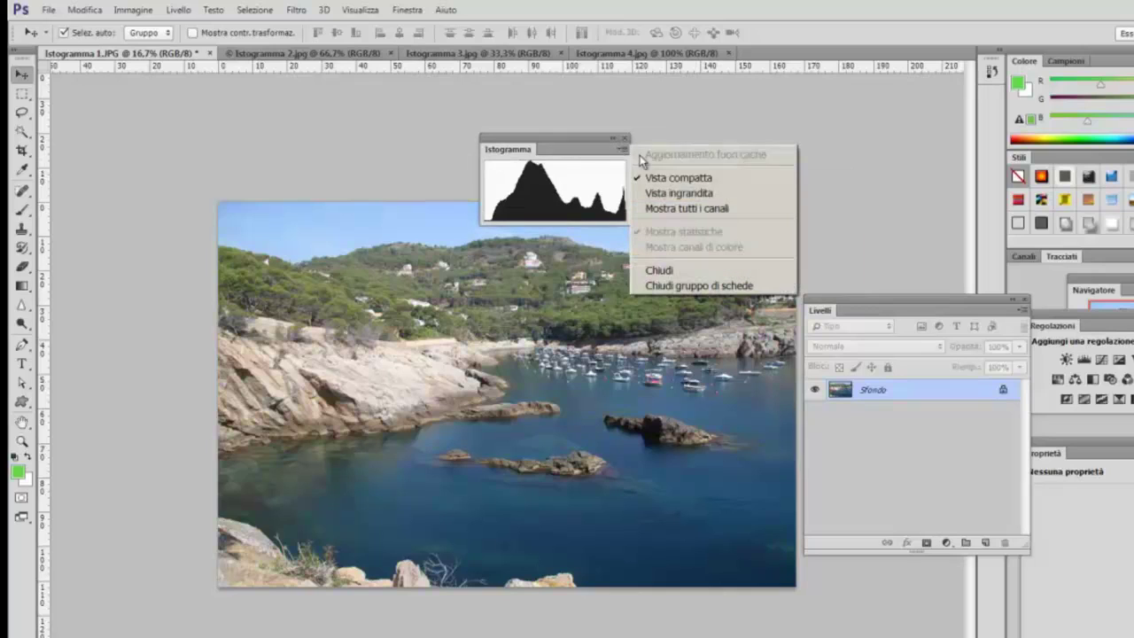
{"action": "left_click", "coordinate": [678, 194]}
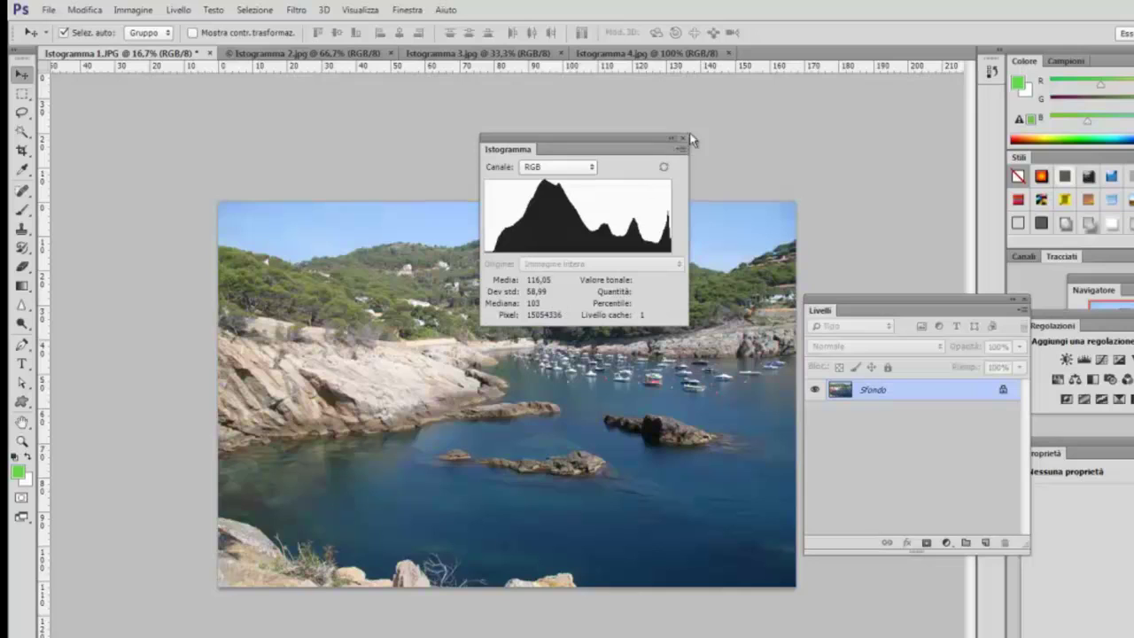
{"action": "left_click", "coordinate": [679, 151]}
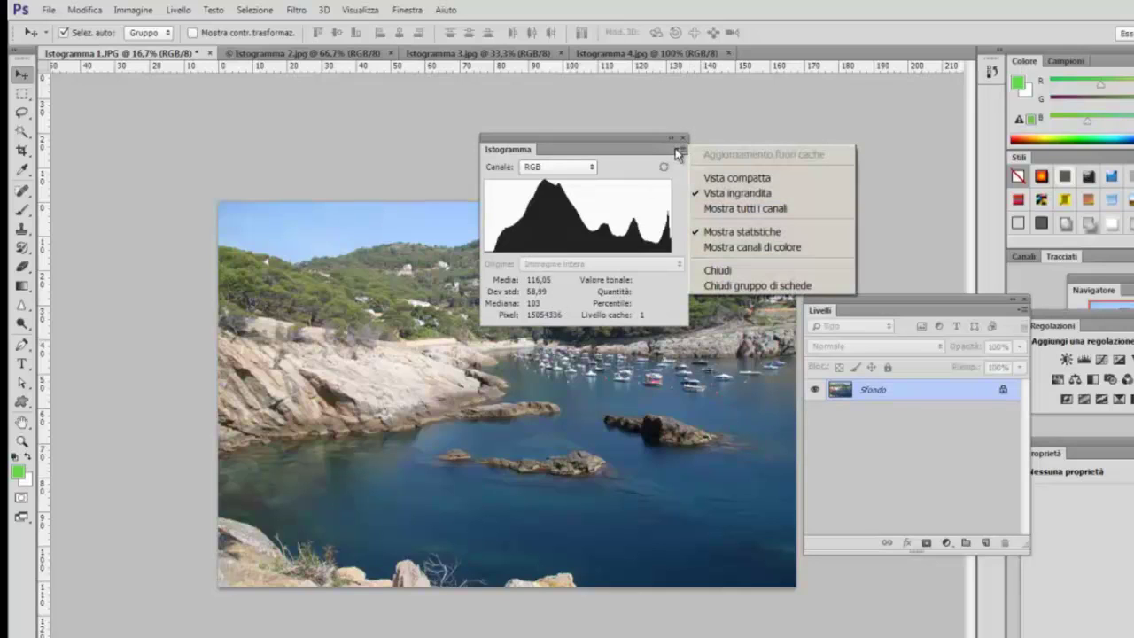
{"action": "left_click", "coordinate": [701, 209]}
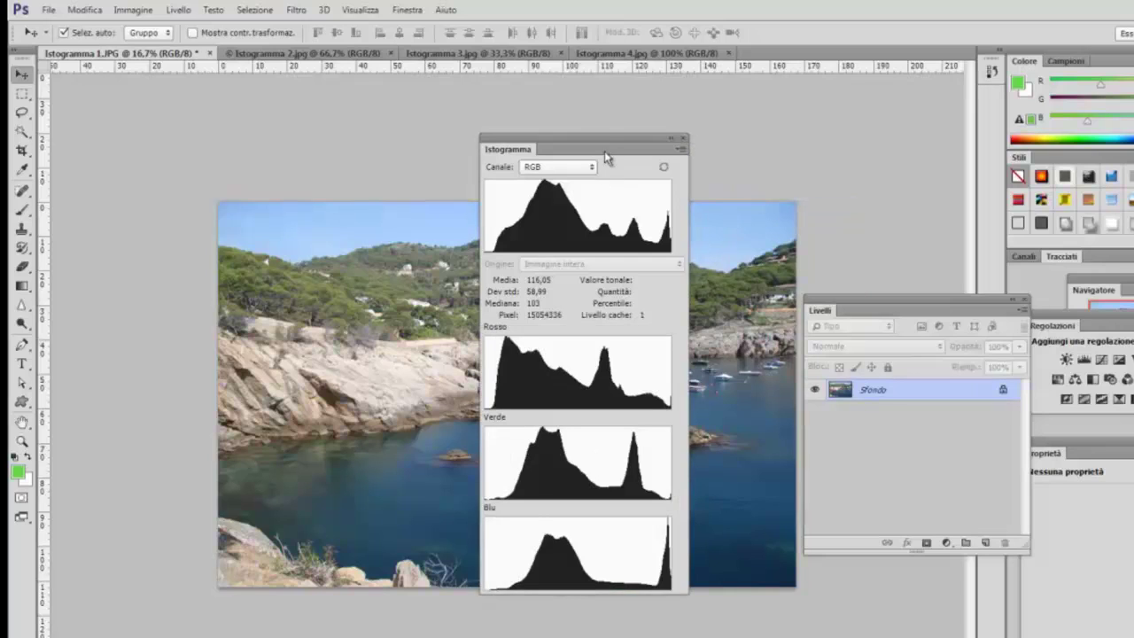
Show the channel histograms in colour, then return to the single histogram.
{"action": "left_click_drag", "start_coordinate": [604, 148], "coordinate": [608, 104]}
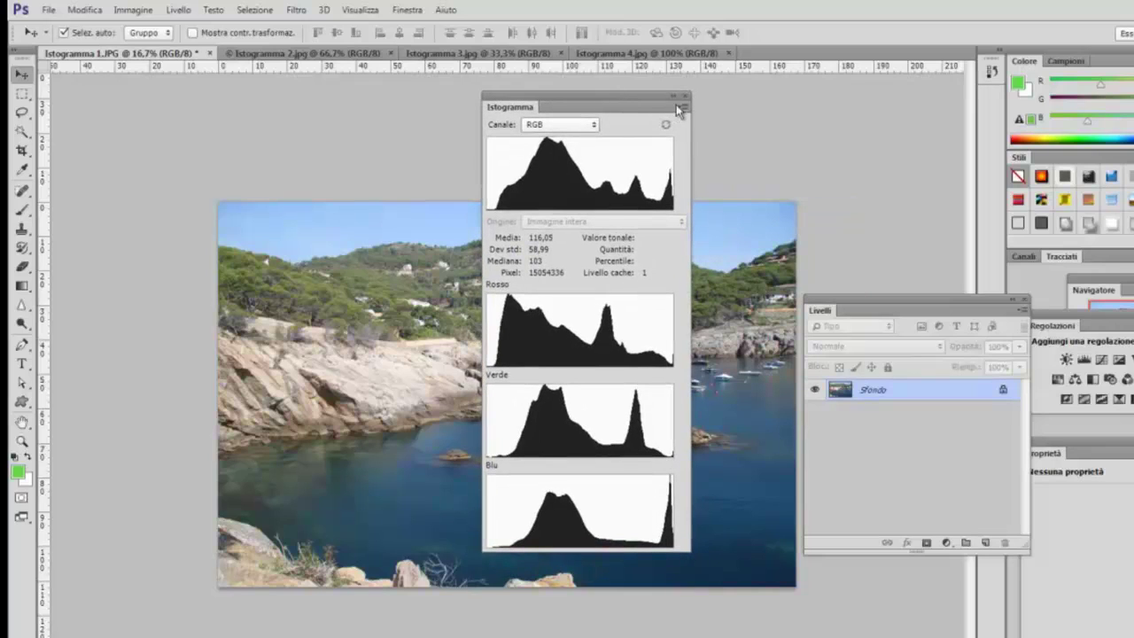
{"action": "left_click", "coordinate": [680, 106]}
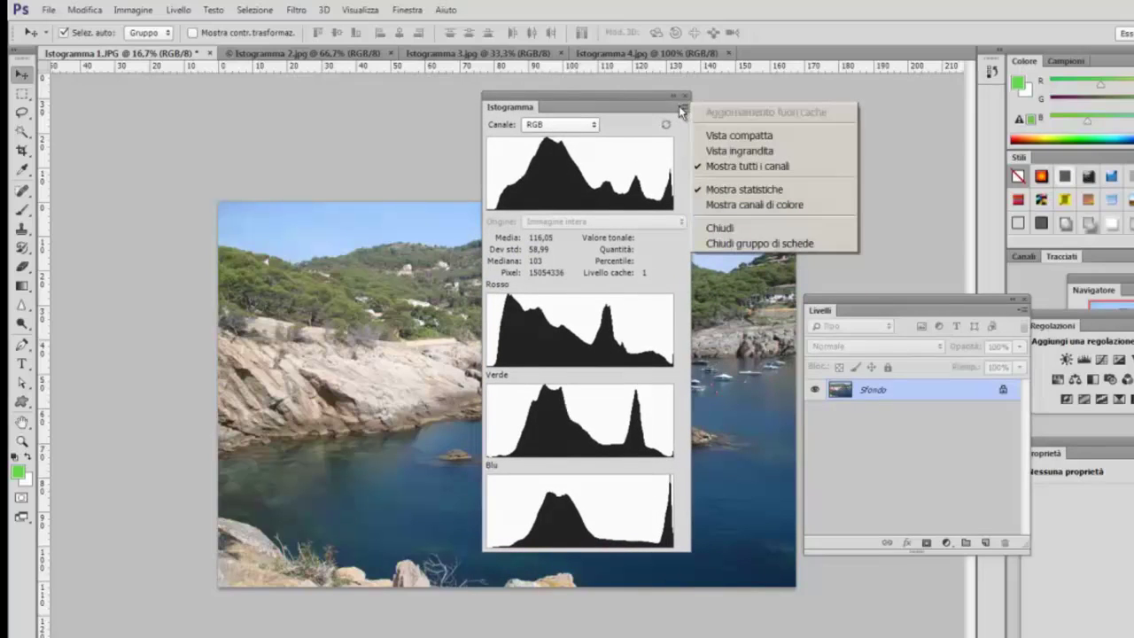
{"action": "left_click", "coordinate": [703, 205]}
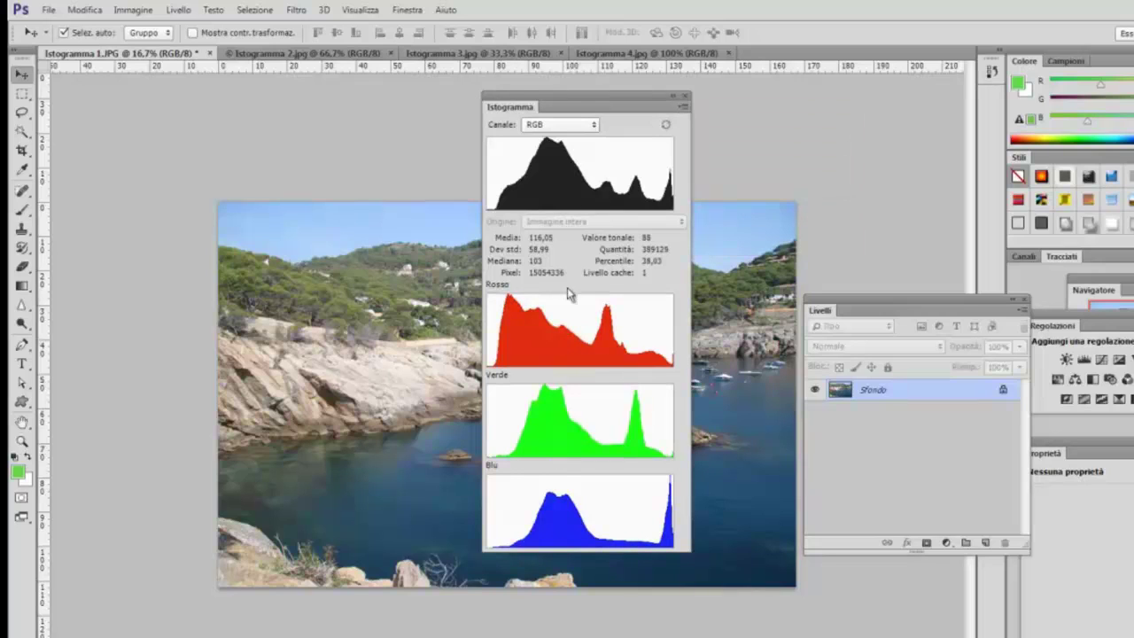
{"action": "left_click", "coordinate": [680, 107]}
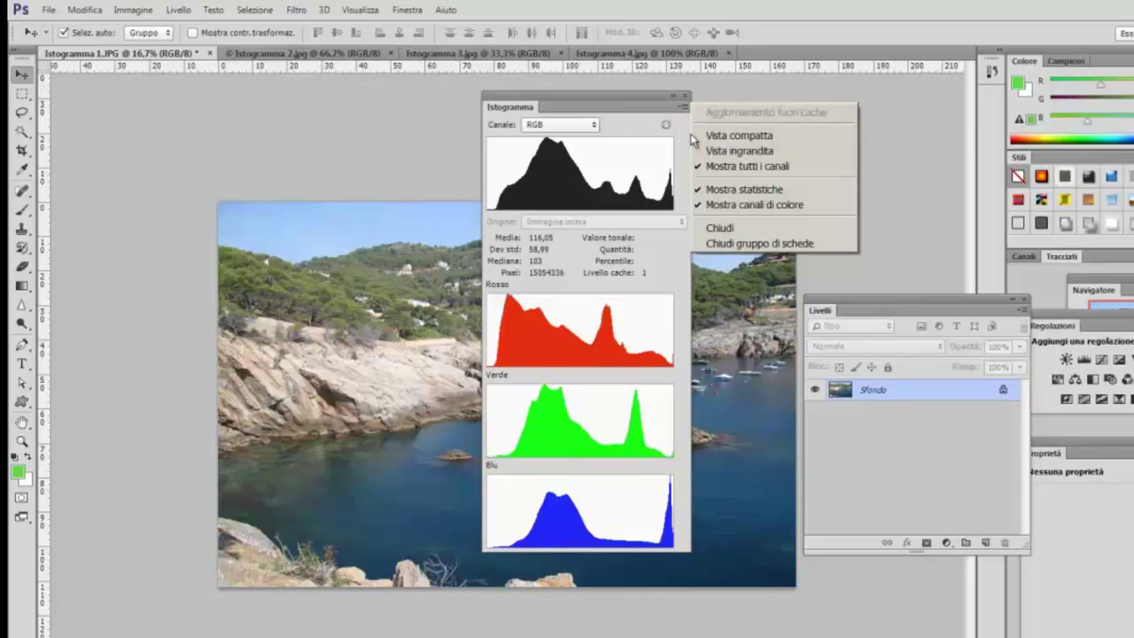
{"action": "left_click", "coordinate": [707, 166]}
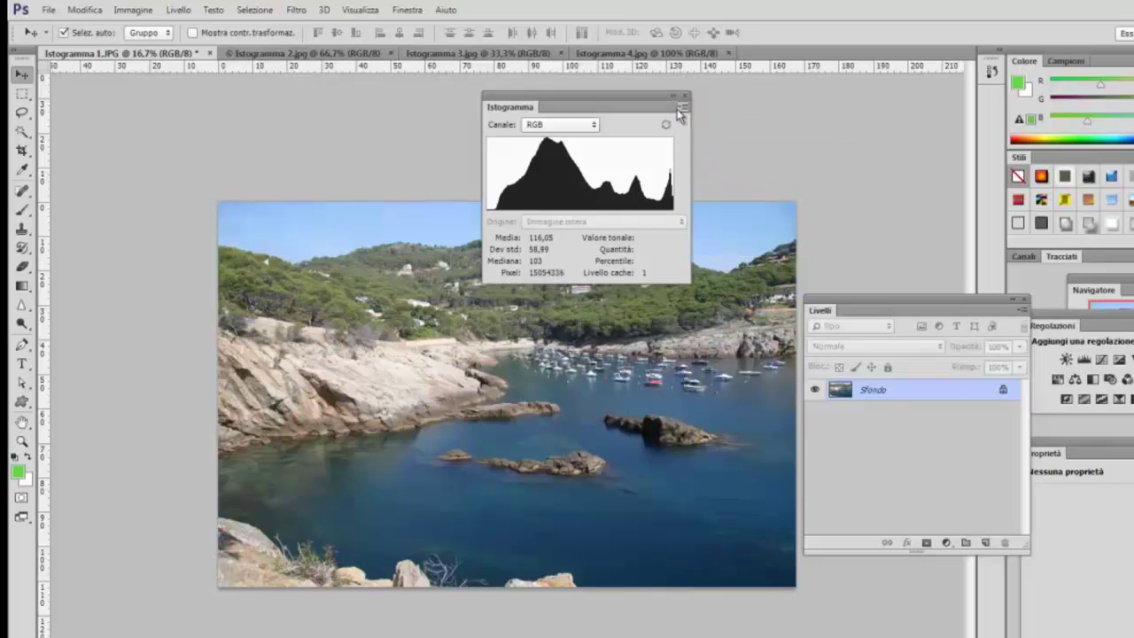
View the Rosso and Colori channel histograms, then dock the panel back on RGB.
{"action": "left_click", "coordinate": [593, 125]}
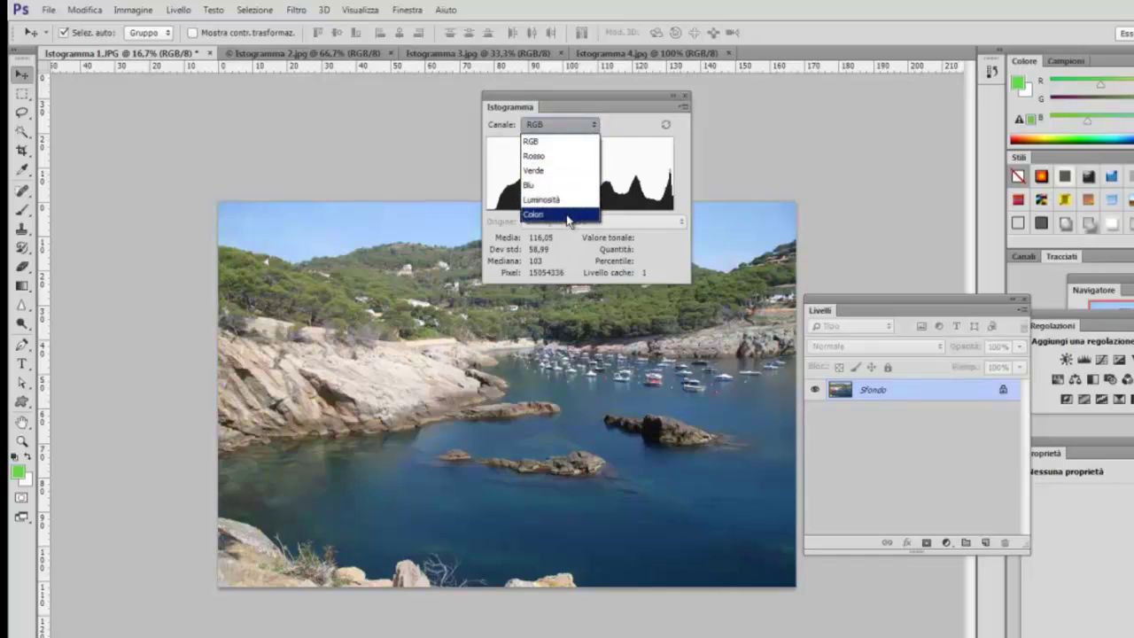
{"action": "left_click", "coordinate": [569, 156]}
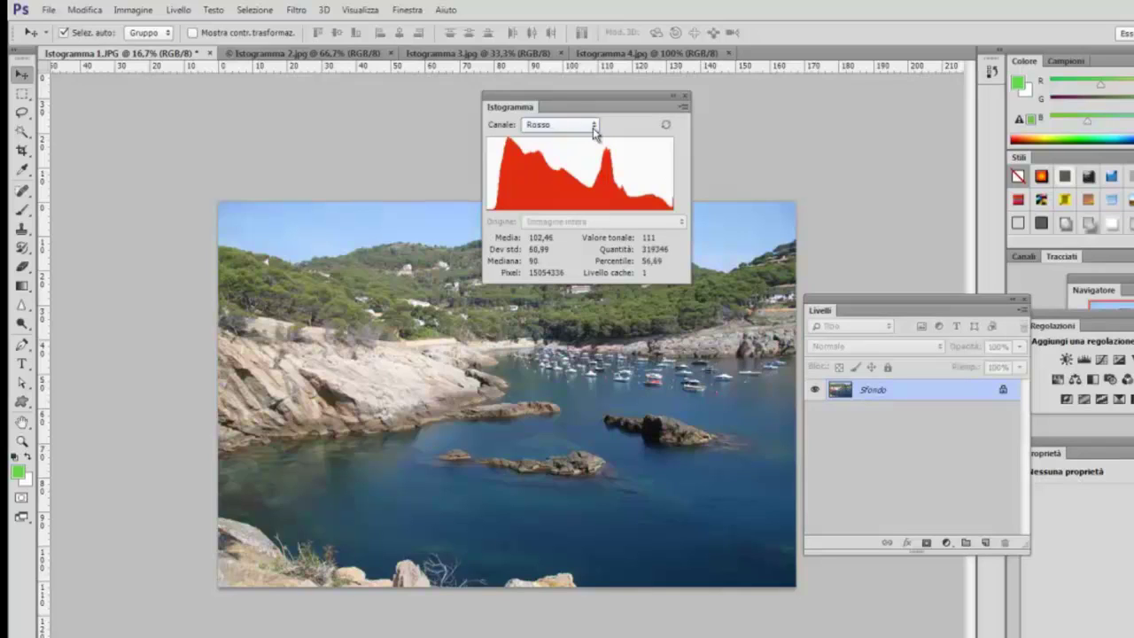
{"action": "left_click", "coordinate": [593, 124]}
{"action": "left_click", "coordinate": [563, 214]}
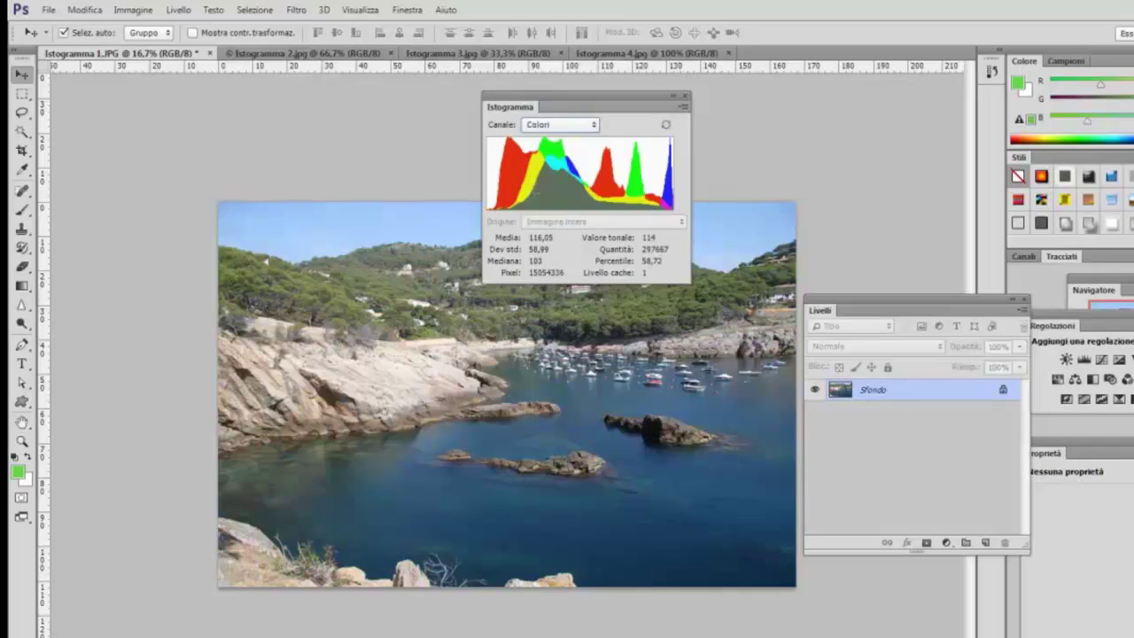
{"action": "left_click", "coordinate": [593, 126]}
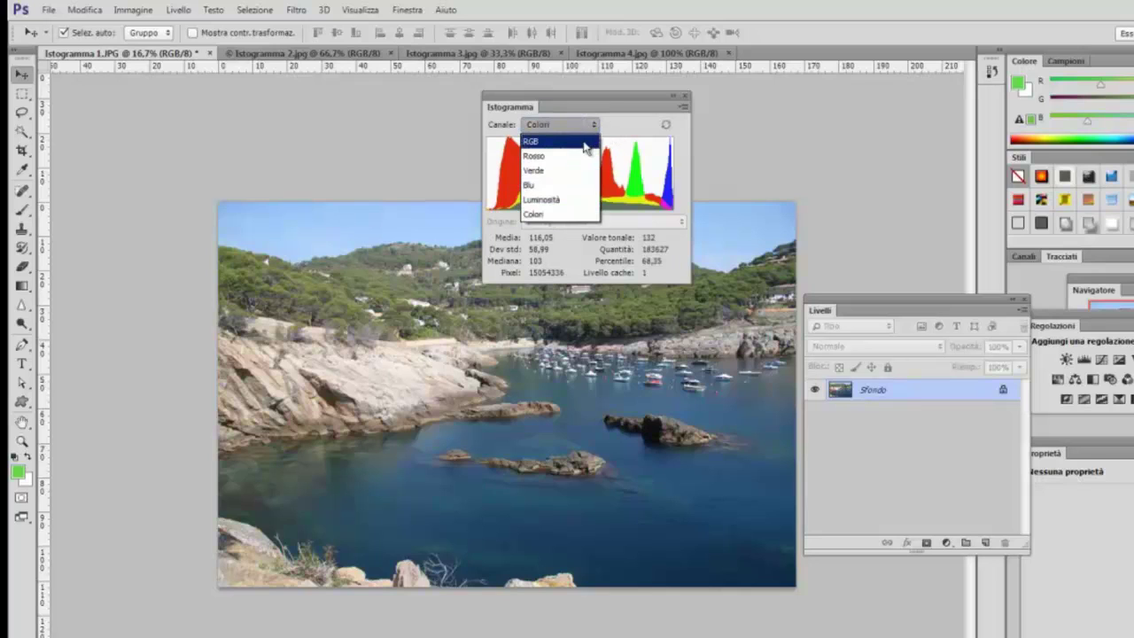
{"action": "left_click", "coordinate": [584, 142]}
{"action": "mouse_move", "coordinate": [628, 113]}
{"action": "left_mouse_down"}
{"action": "mouse_move", "coordinate": [700, 119]}
{"action": "mouse_move", "coordinate": [922, 93]}
{"action": "left_mouse_up"}
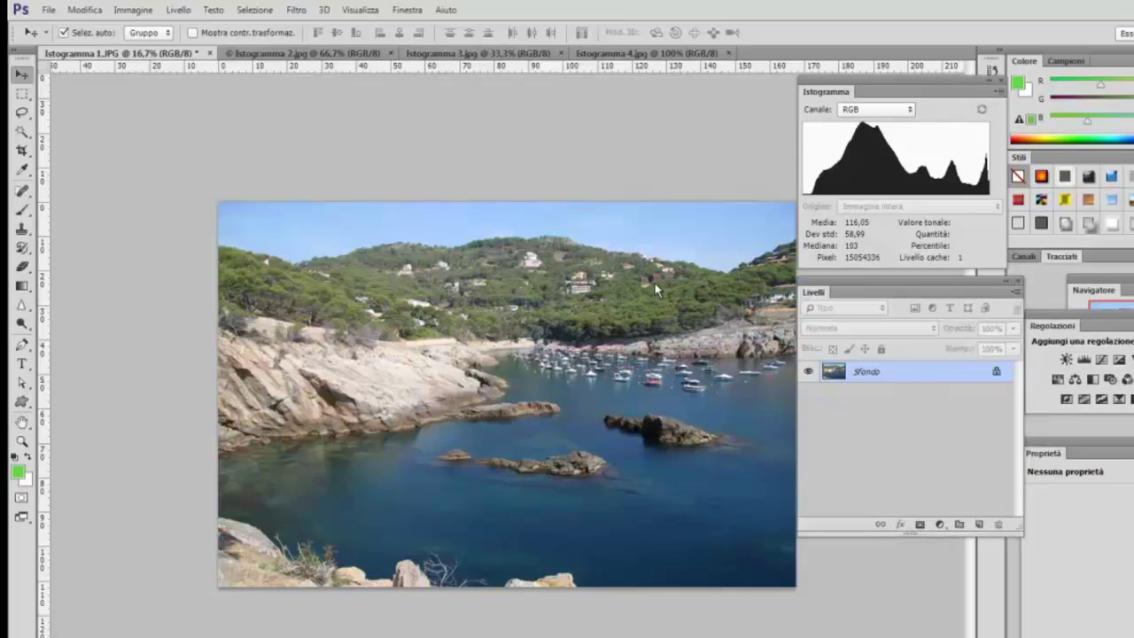
Float the Regolazioni panel and apply Tono automatico to the bay photo.
{"action": "left_click", "coordinate": [132, 10]}
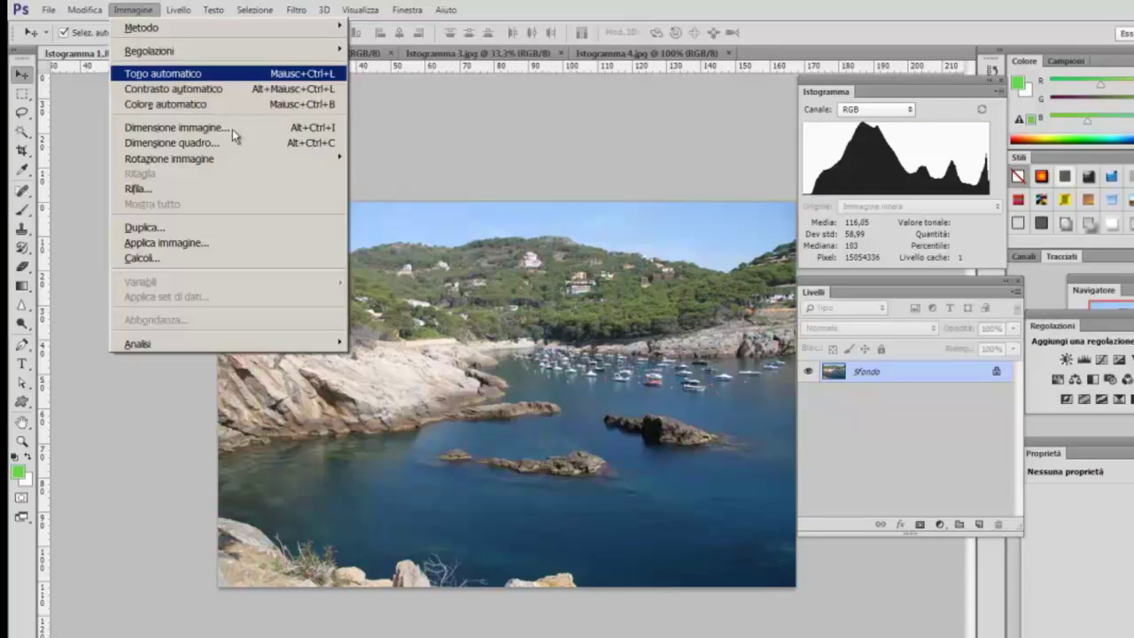
{"action": "left_click", "coordinate": [914, 373]}
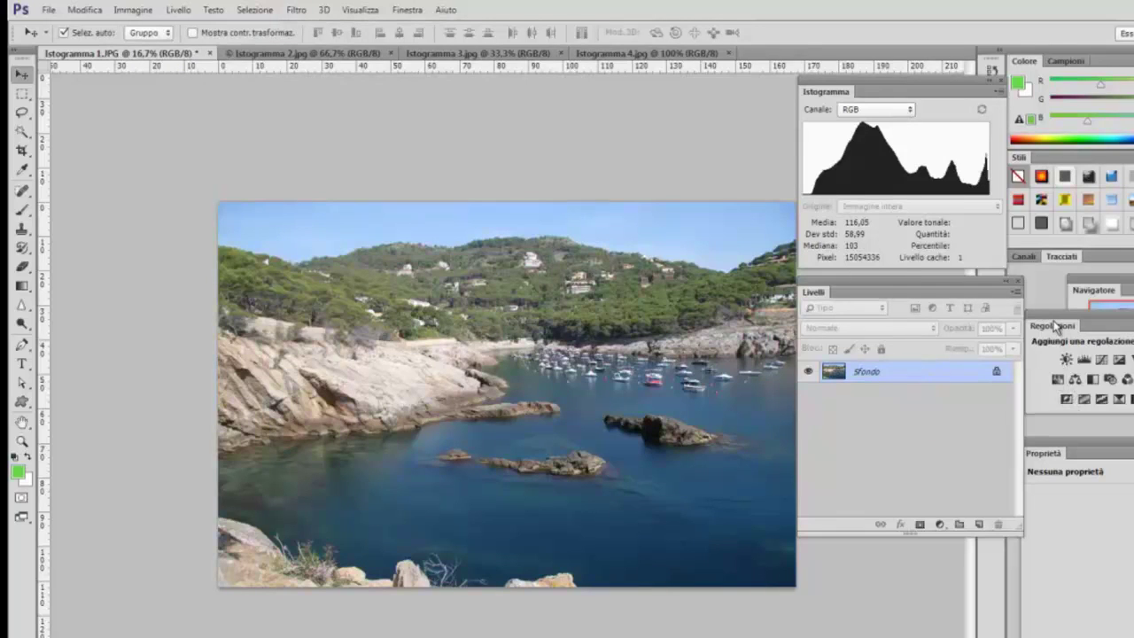
{"action": "mouse_move", "coordinate": [1053, 326]}
{"action": "left_mouse_down"}
{"action": "mouse_move", "coordinate": [595, 104]}
{"action": "mouse_move", "coordinate": [589, 112]}
{"action": "left_mouse_up"}
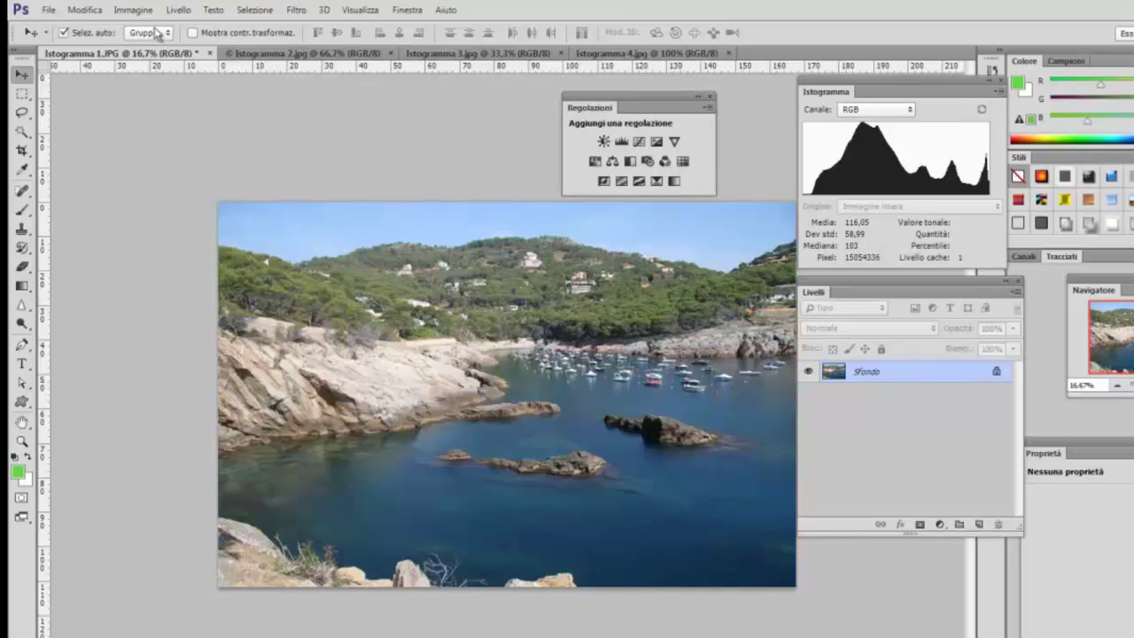
{"action": "left_click", "coordinate": [135, 11]}
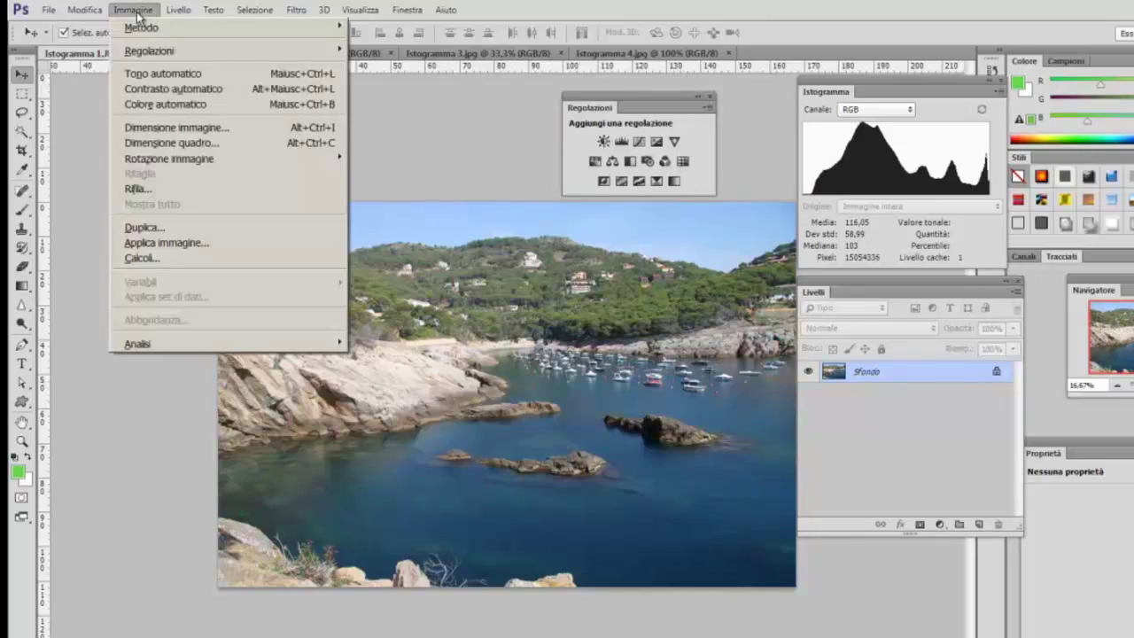
{"action": "left_click", "coordinate": [151, 76]}
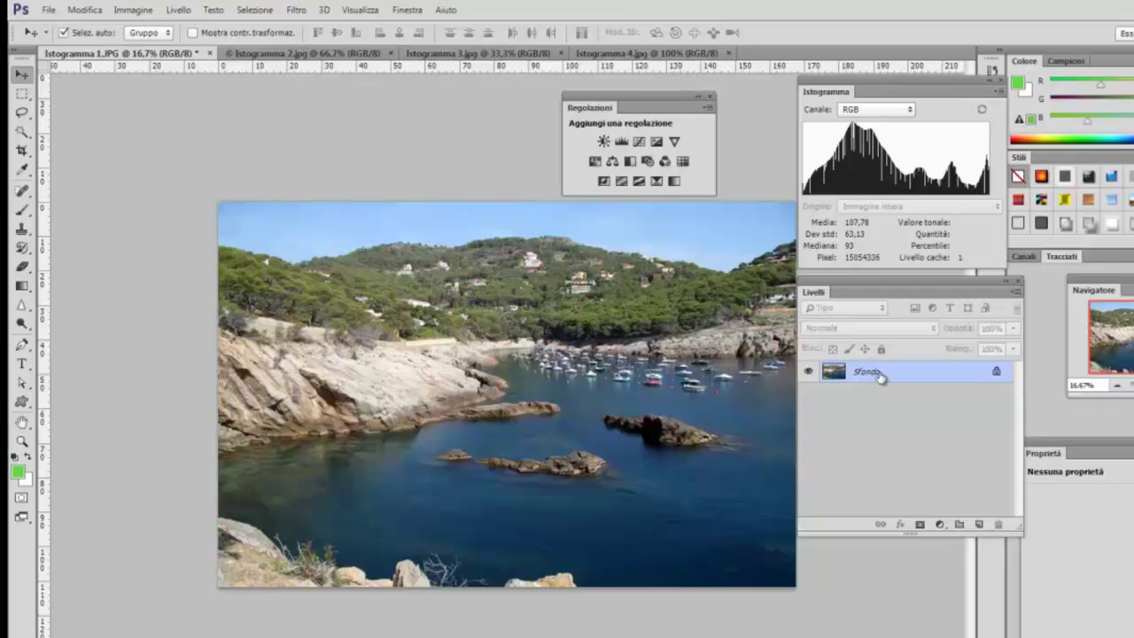
Undo Tono automatico, then apply and undo Contrasto automatico.
{"action": "left_click", "coordinate": [85, 10]}
{"action": "left_click", "coordinate": [95, 58]}
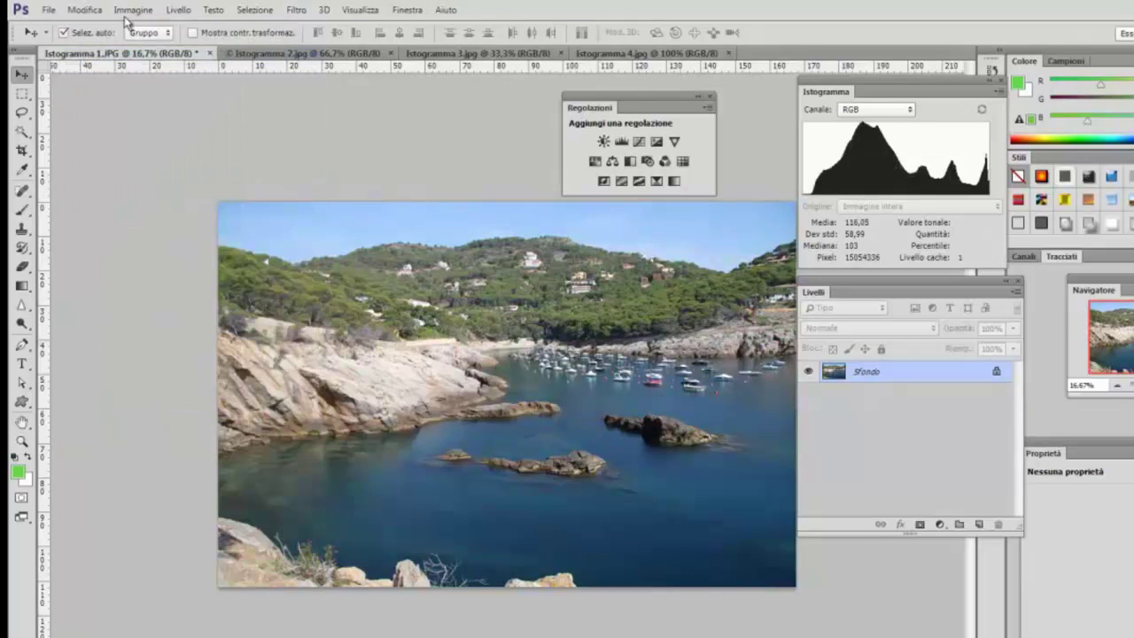
{"action": "left_click", "coordinate": [132, 10]}
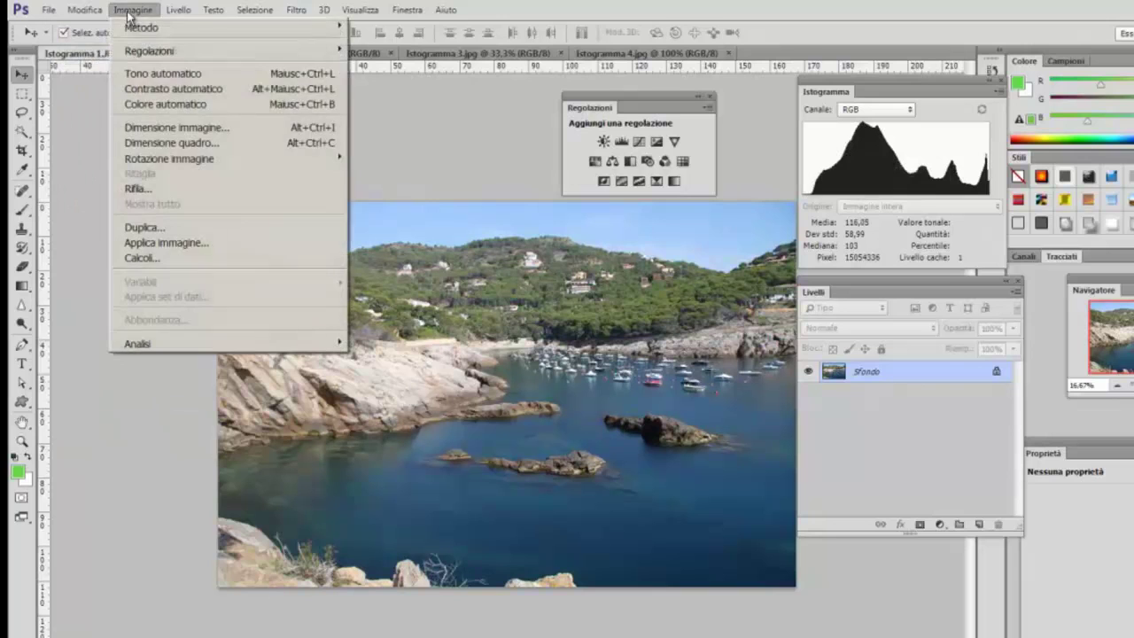
{"action": "left_click", "coordinate": [147, 96]}
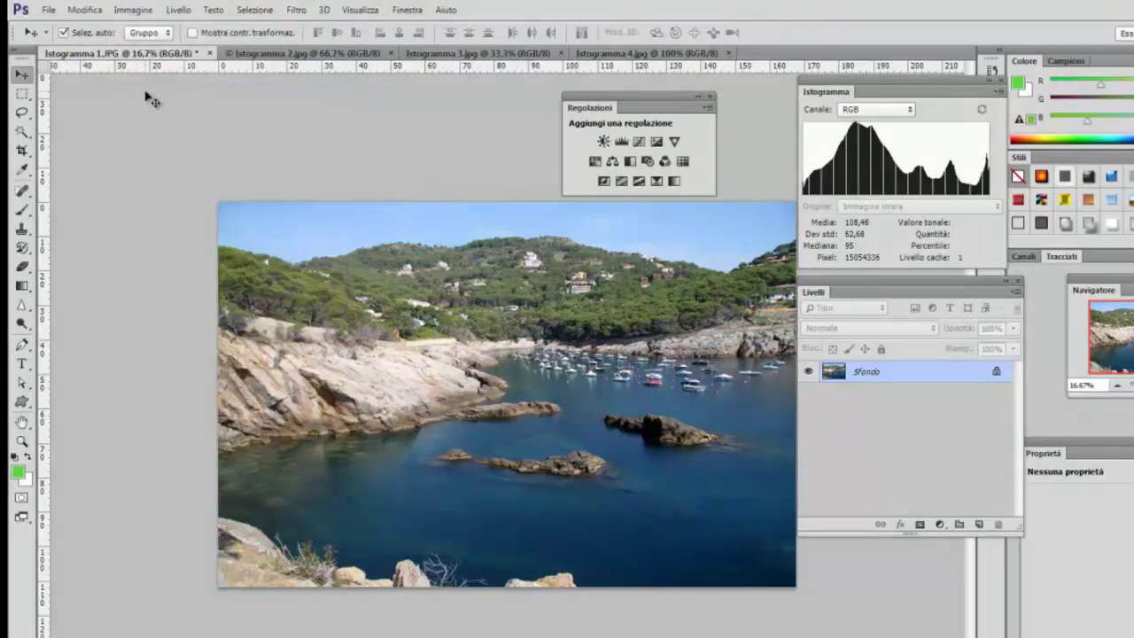
{"action": "left_click", "coordinate": [85, 9]}
{"action": "left_click", "coordinate": [92, 58]}
Apply Colore automatico to the bay photo and undo it.
{"action": "left_click", "coordinate": [131, 10]}
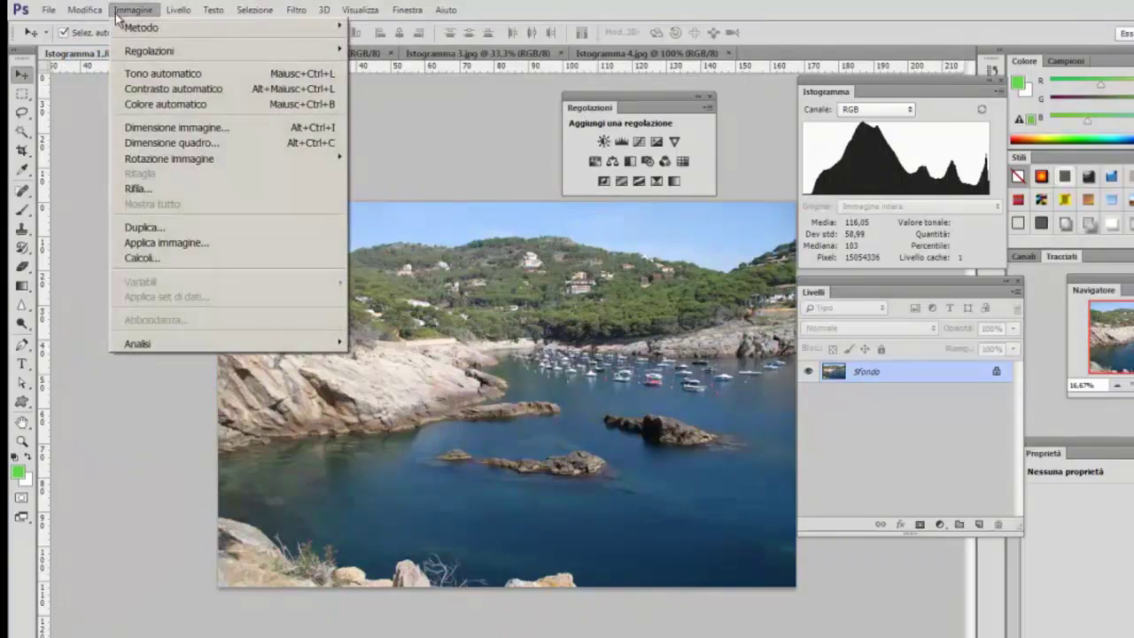
{"action": "left_click", "coordinate": [129, 106]}
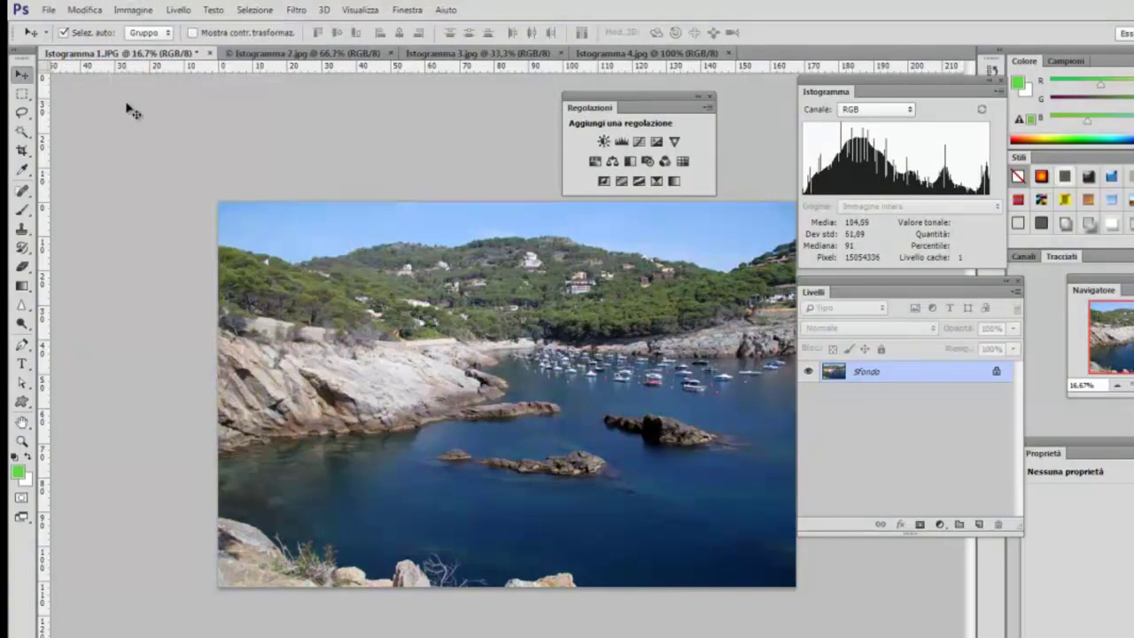
{"action": "left_click", "coordinate": [85, 10]}
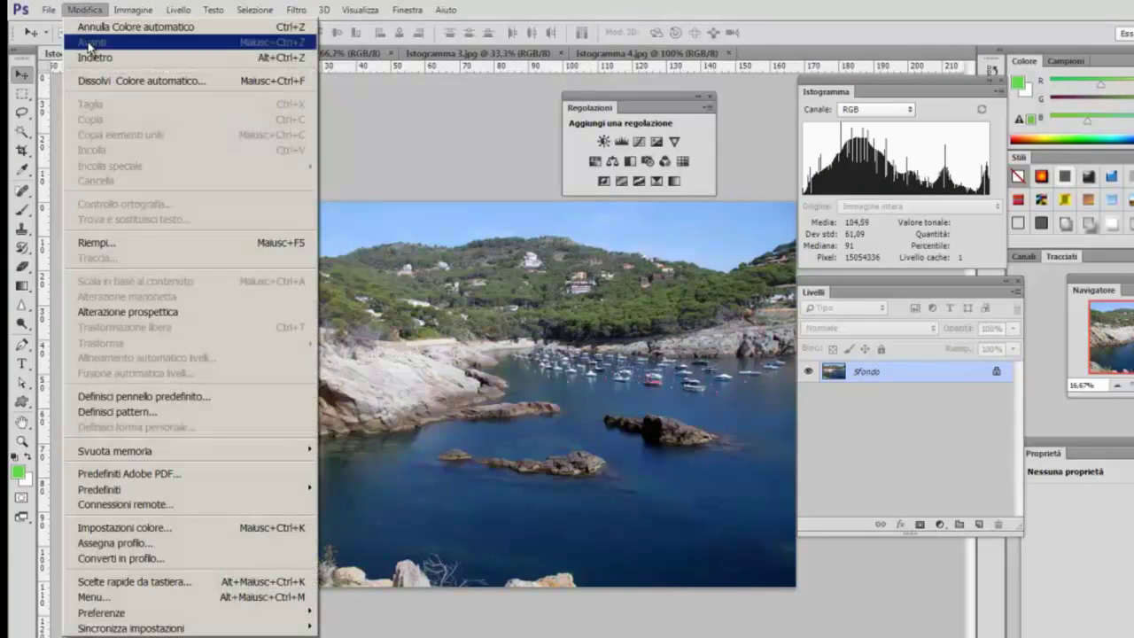
{"action": "left_click", "coordinate": [93, 57]}
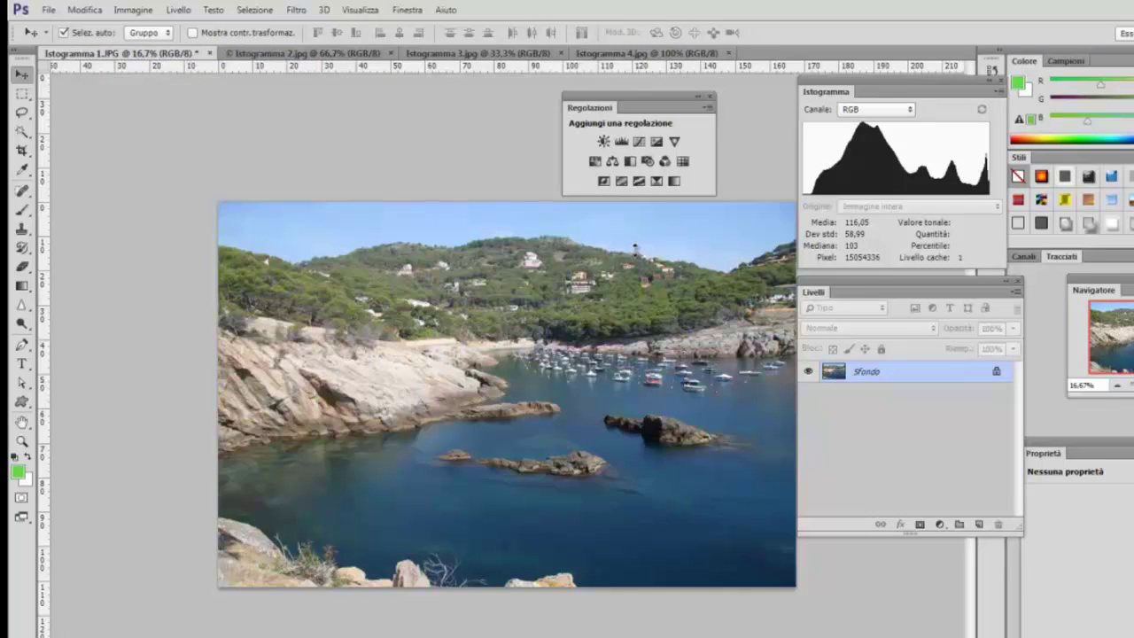
Float and shorten the Proprietà panel, then add a Levels adjustment layer.
{"action": "left_click_drag", "start_coordinate": [1043, 454], "coordinate": [104, 117]}
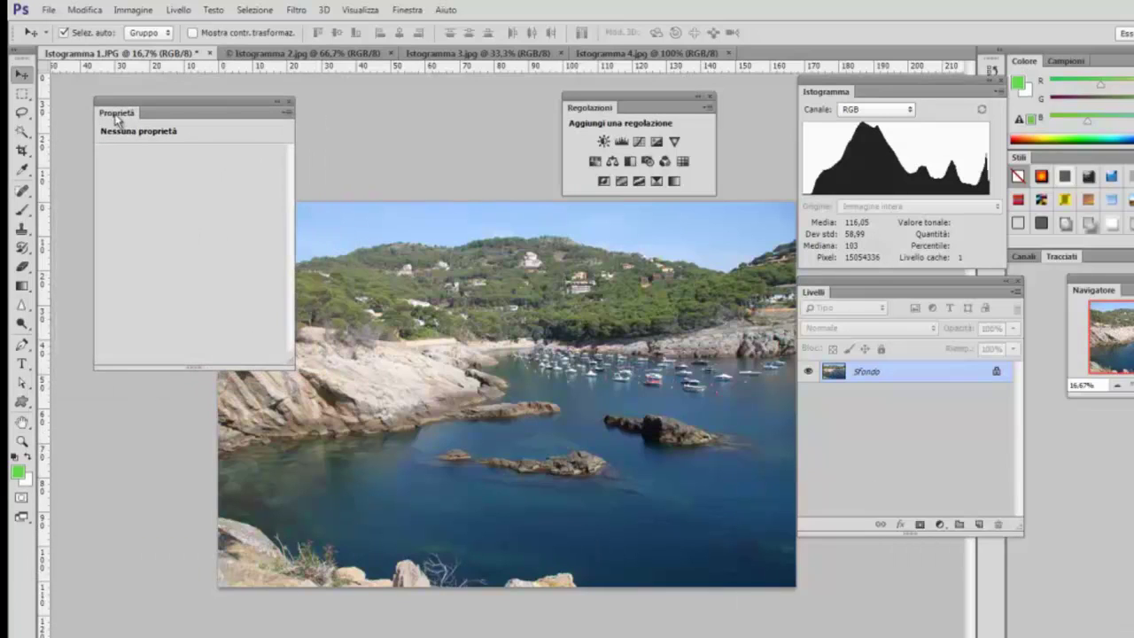
{"action": "left_click_drag", "start_coordinate": [125, 368], "coordinate": [116, 267]}
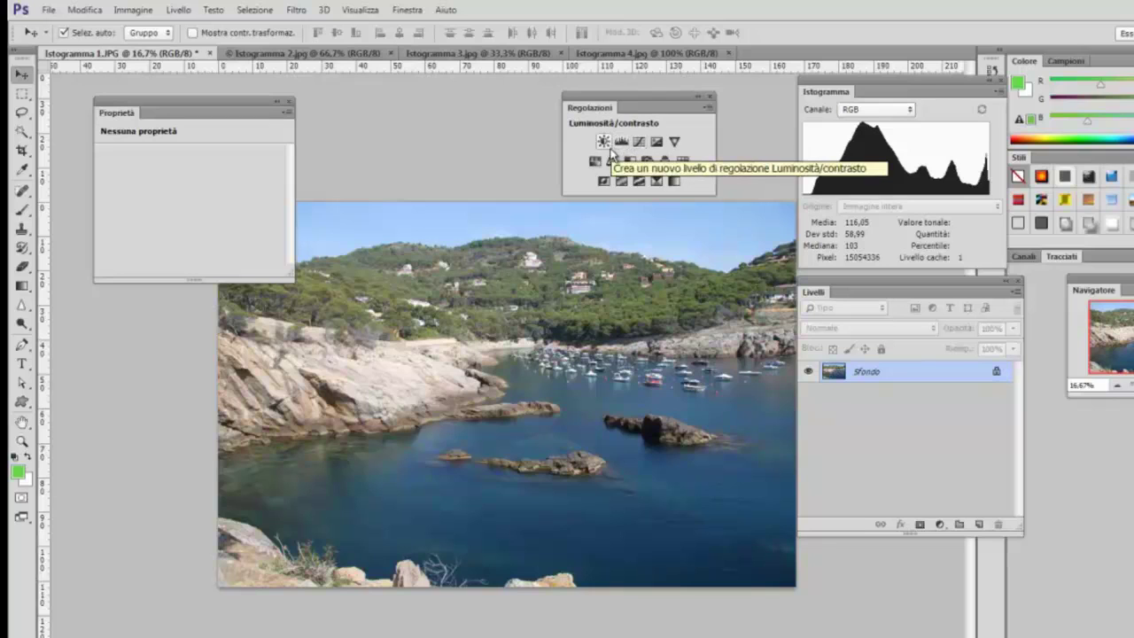
{"action": "left_click", "coordinate": [621, 142]}
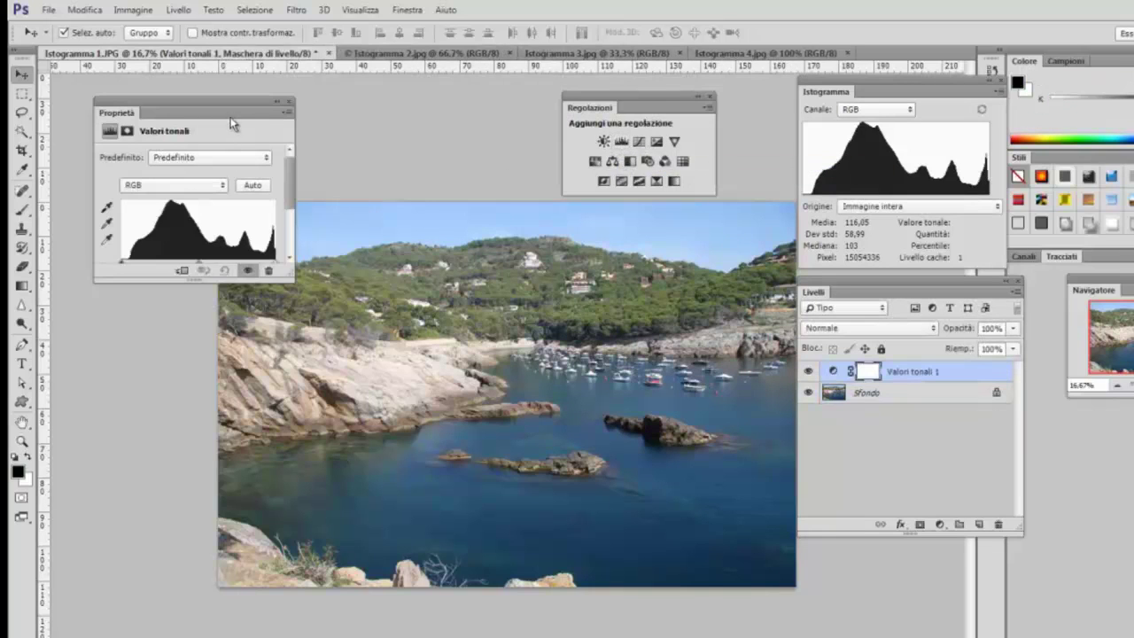
Reposition the Levels Proprietà panel, make it taller and wider, and open its menu.
{"action": "left_click_drag", "start_coordinate": [228, 120], "coordinate": [211, 128]}
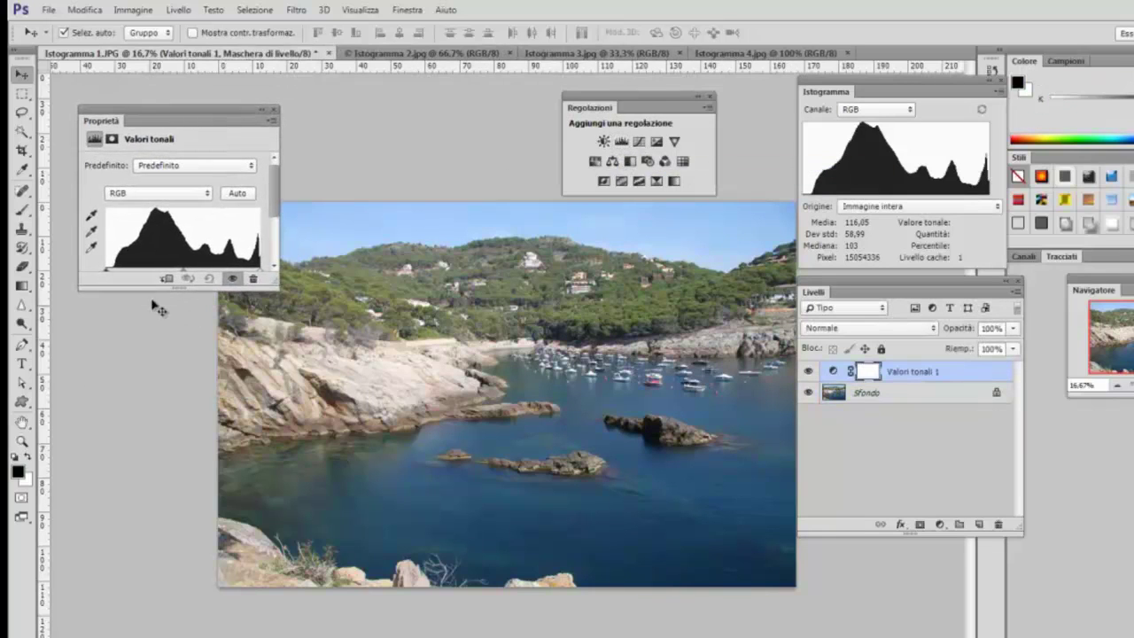
{"action": "left_click_drag", "start_coordinate": [144, 289], "coordinate": [144, 409]}
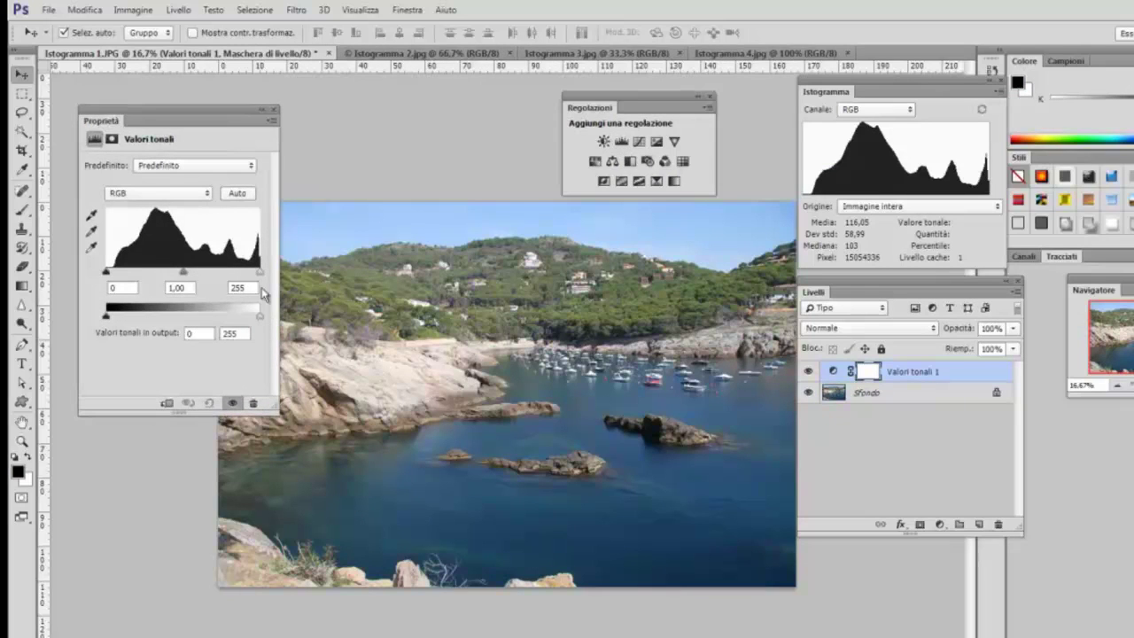
{"action": "left_click_drag", "start_coordinate": [279, 295], "coordinate": [316, 301]}
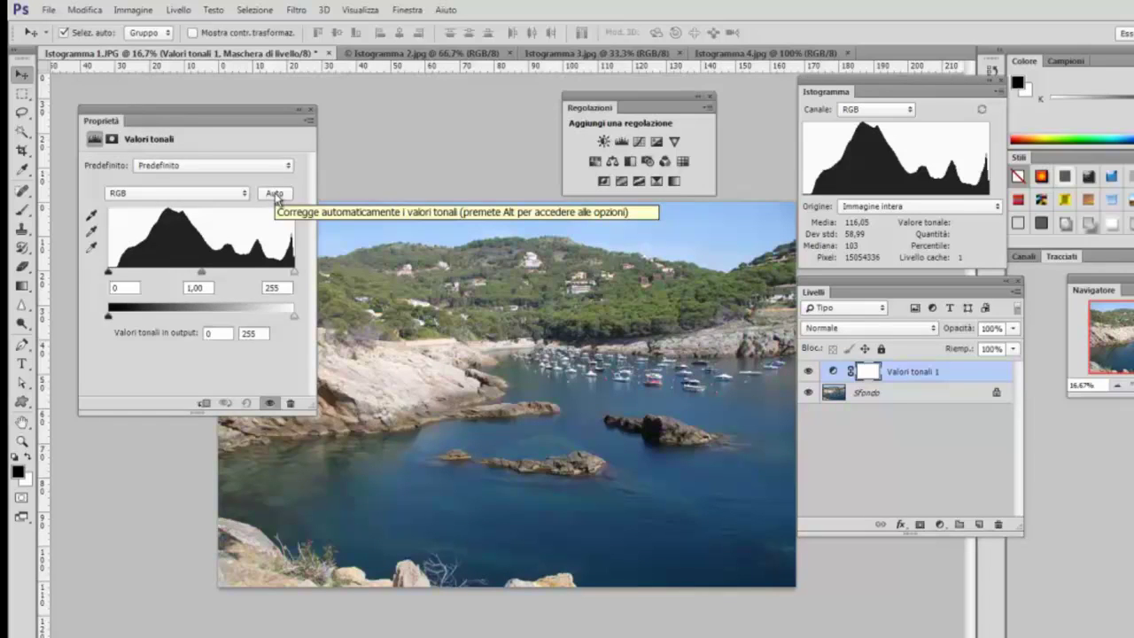
{"action": "left_click", "coordinate": [308, 122]}
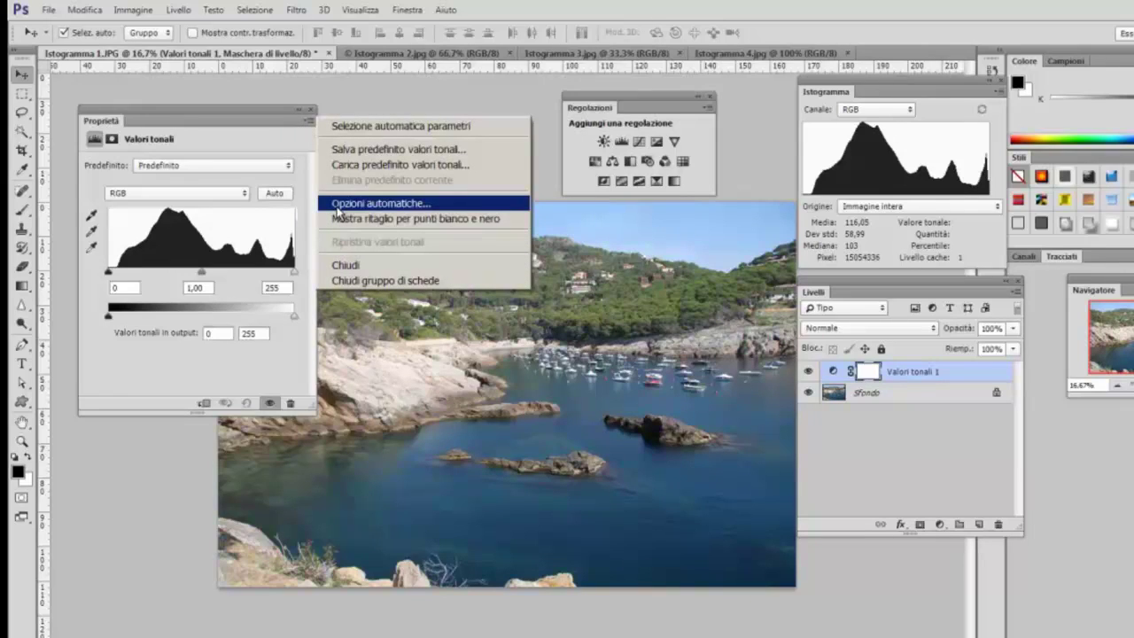
Open the Opzioni automatiche dialog and position it beside the photo.
{"action": "left_click", "coordinate": [375, 205]}
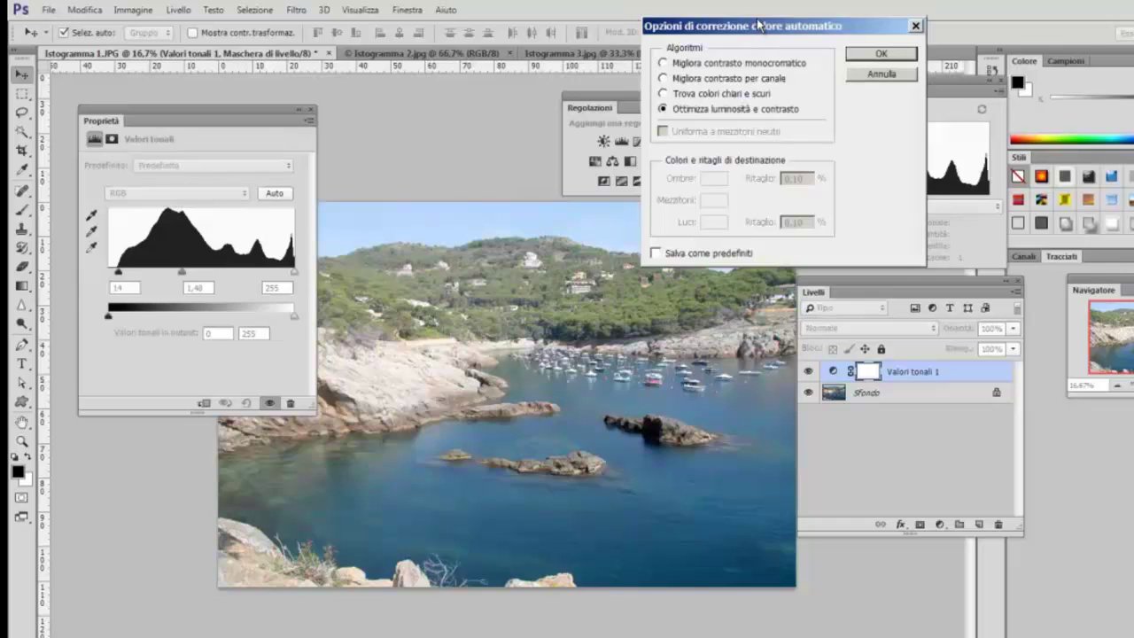
{"action": "mouse_move", "coordinate": [755, 34]}
{"action": "left_mouse_down"}
{"action": "mouse_move", "coordinate": [672, 92]}
{"action": "mouse_move", "coordinate": [414, 144]}
{"action": "left_mouse_up"}
{"action": "mouse_move", "coordinate": [428, 181]}
{"action": "left_mouse_down"}
{"action": "mouse_move", "coordinate": [916, 367]}
{"action": "mouse_move", "coordinate": [737, 233]}
{"action": "mouse_move", "coordinate": [764, 228]}
{"action": "left_mouse_up"}
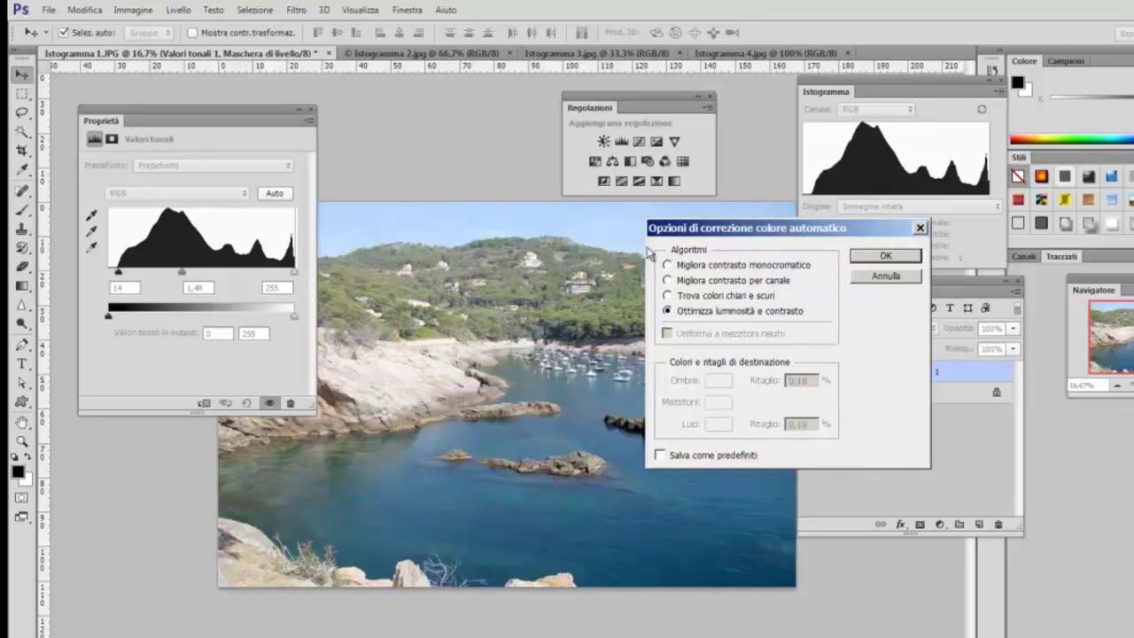
{"action": "left_click_drag", "start_coordinate": [751, 229], "coordinate": [746, 206]}
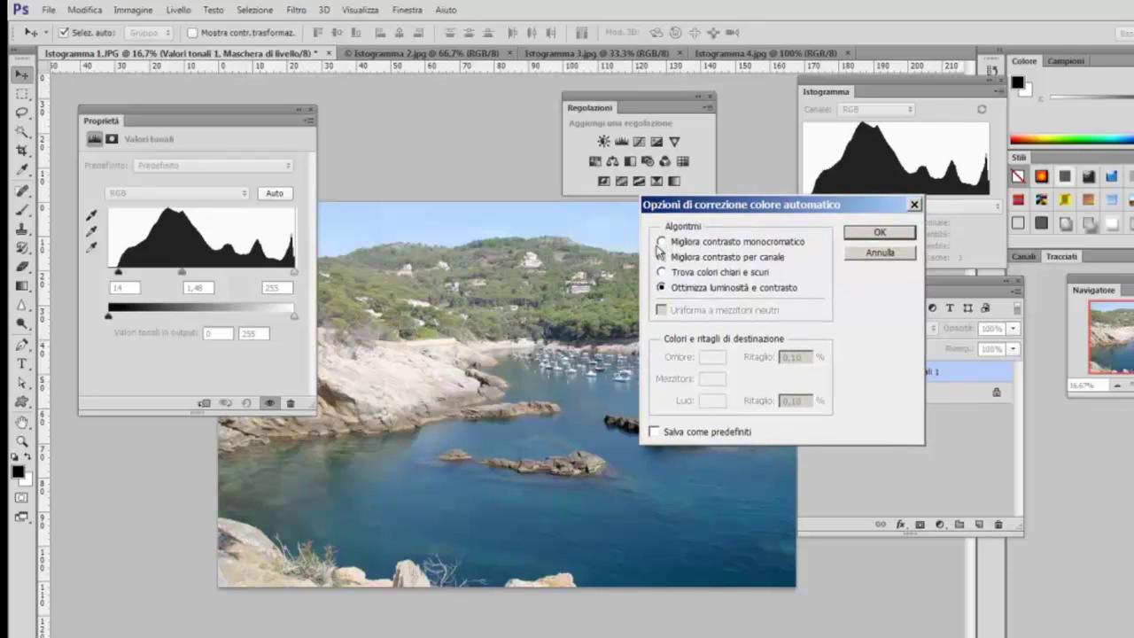
Compare the four algorithms, keep Migliora contrasto monocromatico as default, and confirm.
{"action": "left_click", "coordinate": [661, 242]}
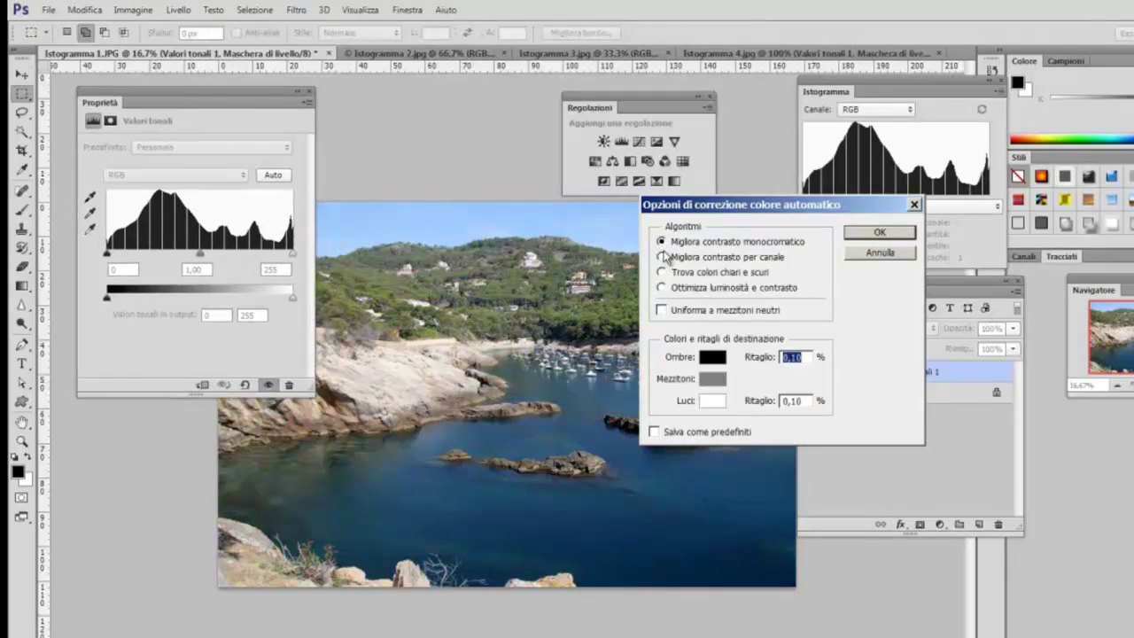
{"action": "mouse_move", "coordinate": [662, 257]}
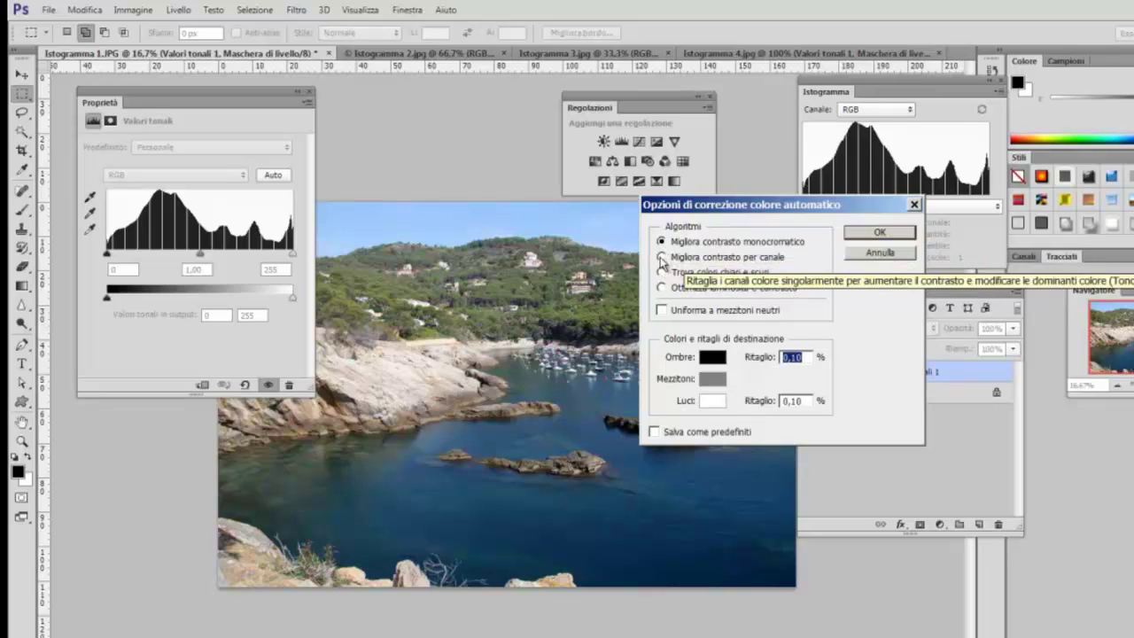
{"action": "left_click", "coordinate": [661, 256]}
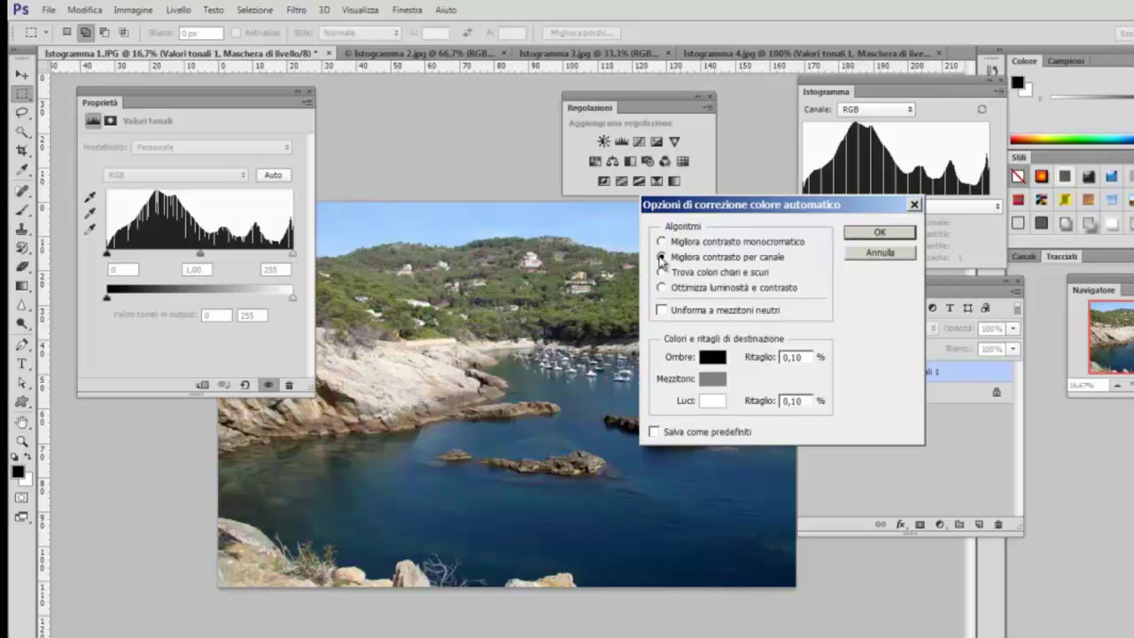
{"action": "left_click", "coordinate": [662, 272]}
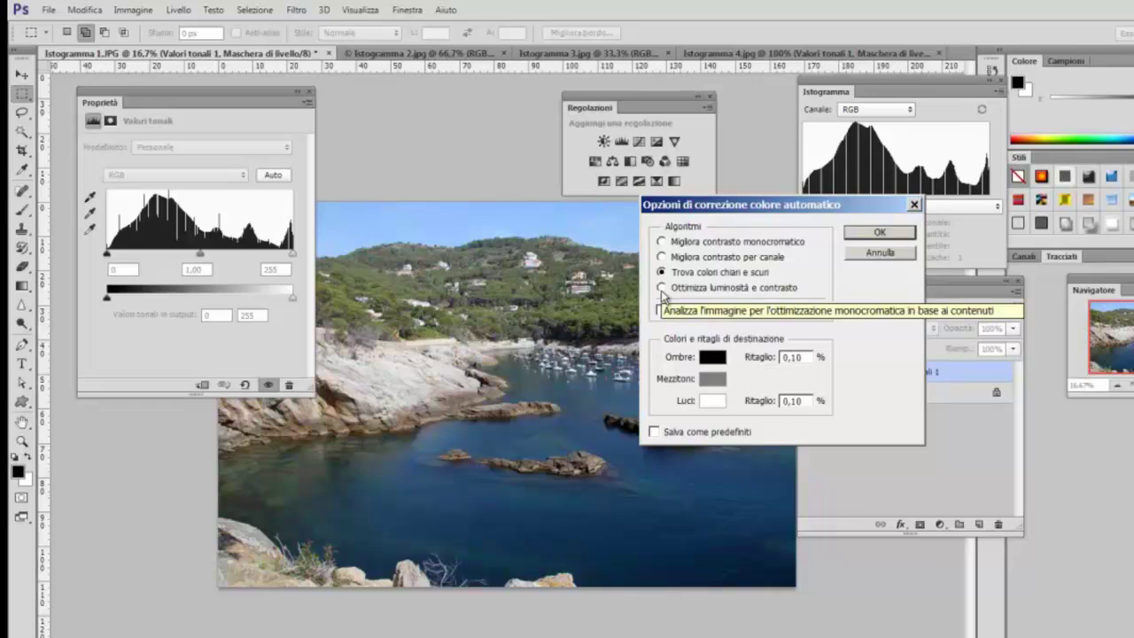
{"action": "left_click", "coordinate": [661, 289]}
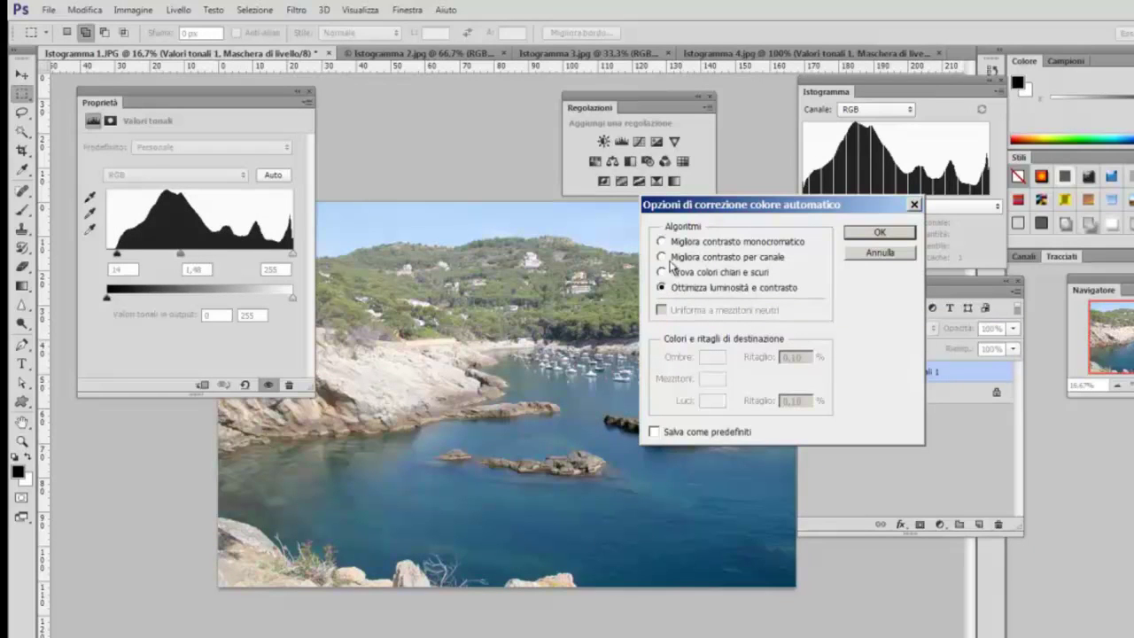
{"action": "left_click", "coordinate": [661, 241]}
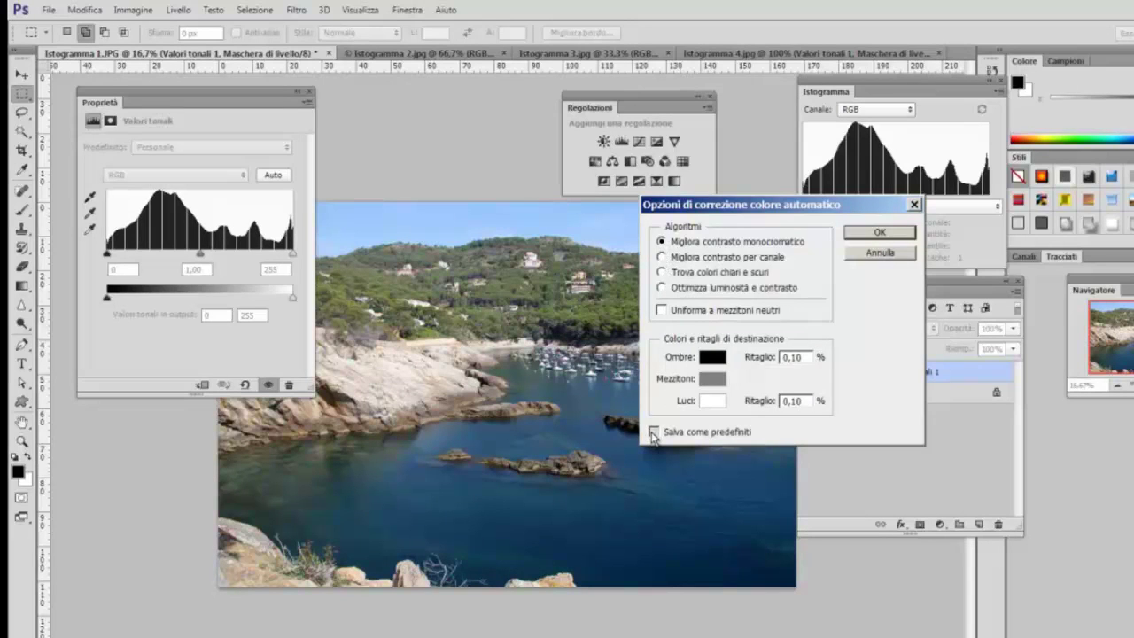
{"action": "left_click", "coordinate": [877, 234]}
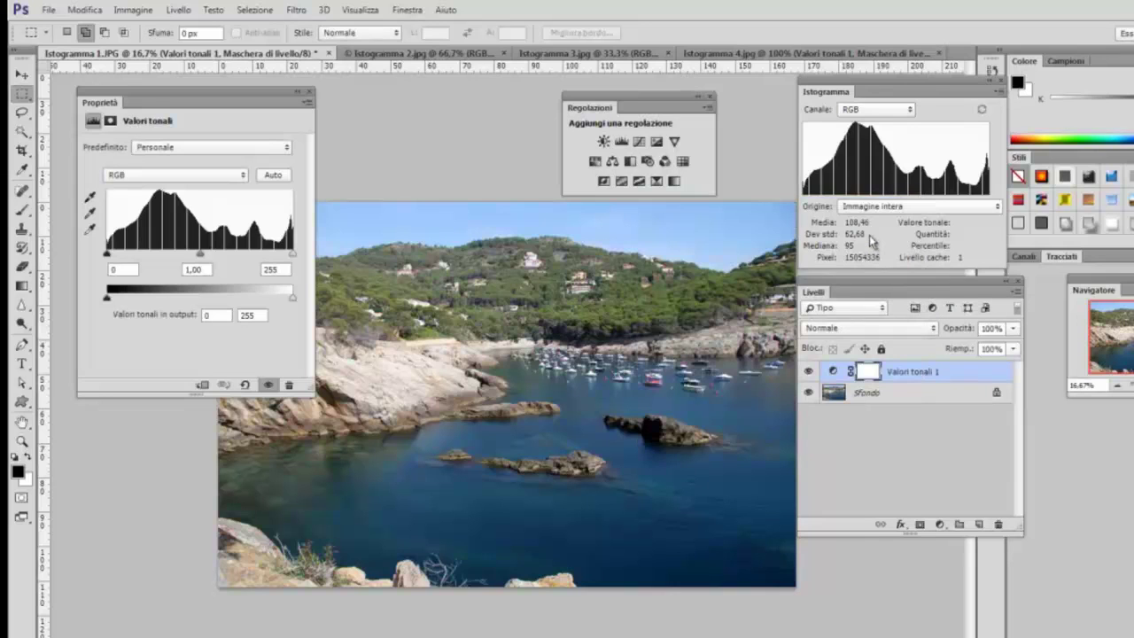
On Istogramma 3.jpg, apply Auto Levels and toggle Valori tonali 1 off and on.
{"action": "left_click", "coordinate": [456, 55]}
{"action": "left_click", "coordinate": [620, 53]}
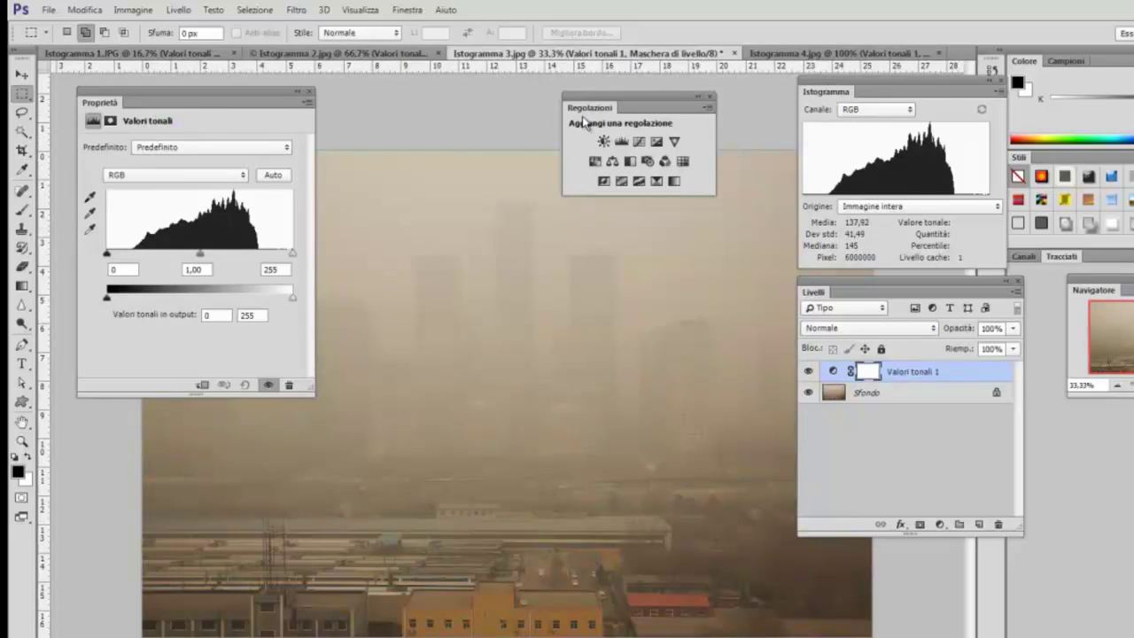
{"action": "left_click", "coordinate": [291, 176]}
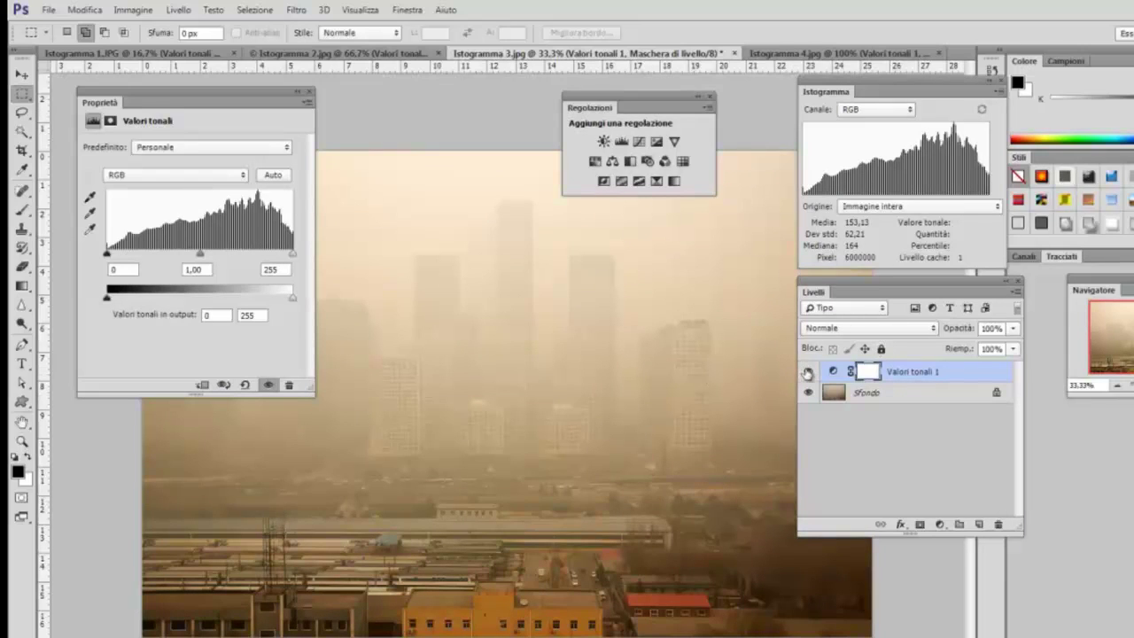
{"action": "left_click", "coordinate": [807, 372]}
{"action": "left_click", "coordinate": [807, 372]}
Open Opzioni automatiche from the Properties menu and open the Ombre target colour picker.
{"action": "left_click", "coordinate": [307, 102]}
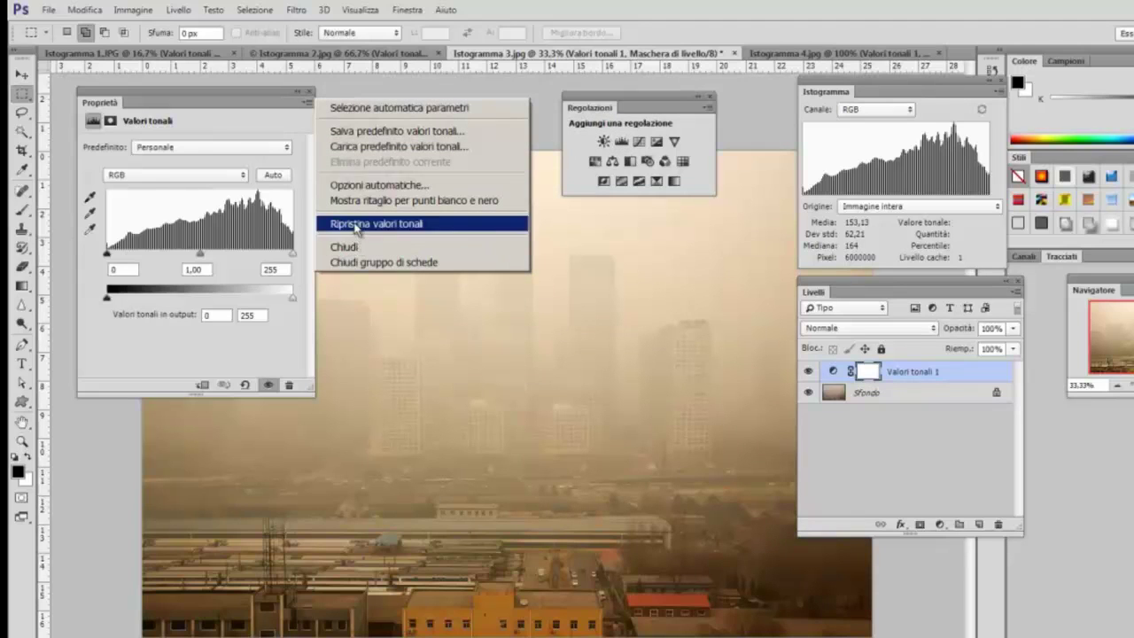
{"action": "left_click", "coordinate": [363, 186]}
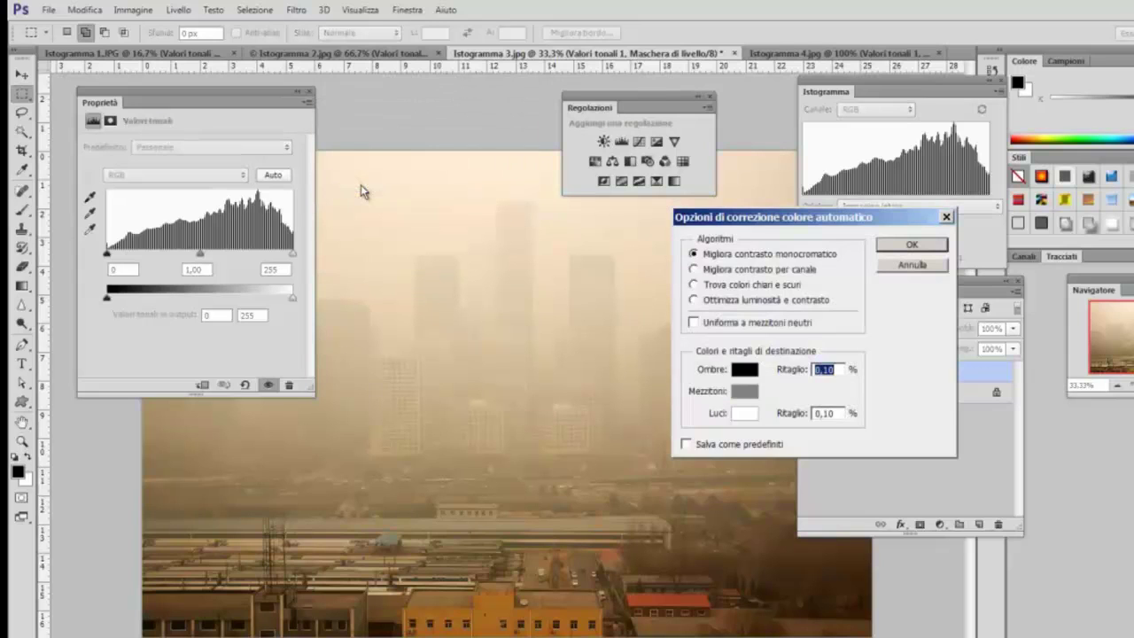
{"action": "left_click_drag", "start_coordinate": [746, 219], "coordinate": [577, 216]}
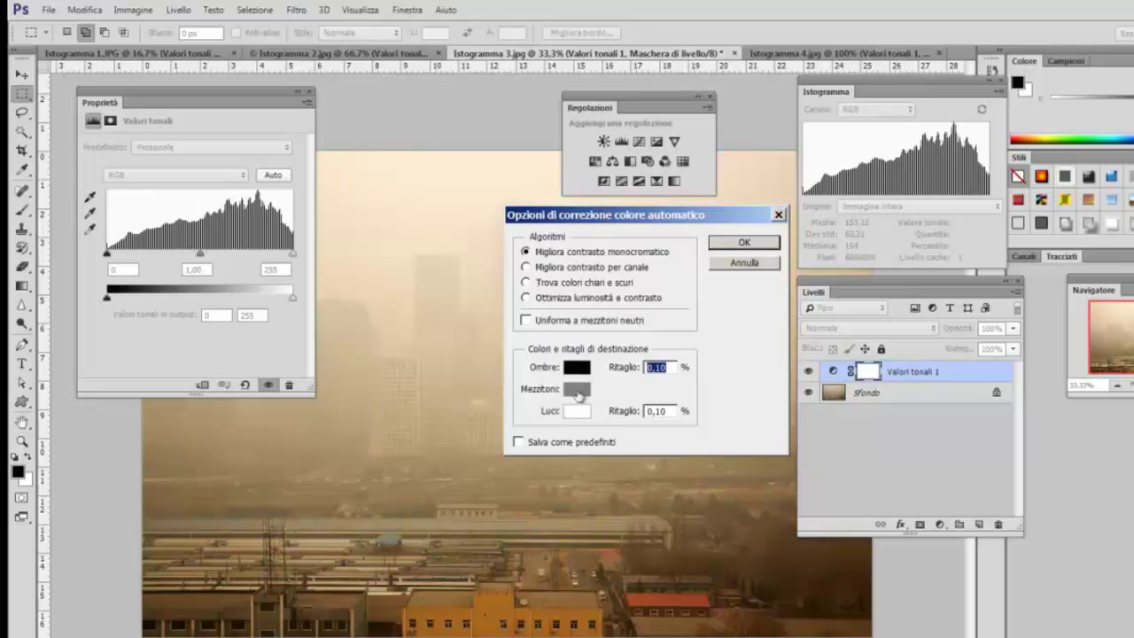
{"action": "left_click", "coordinate": [575, 376]}
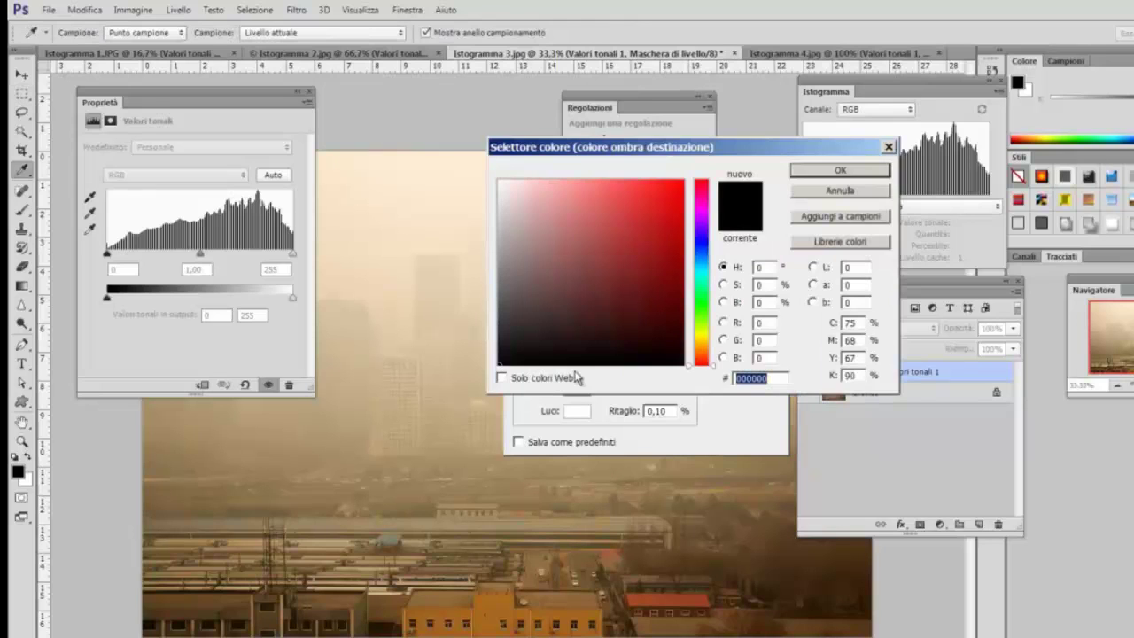
{"action": "left_click_drag", "start_coordinate": [670, 156], "coordinate": [625, 147]}
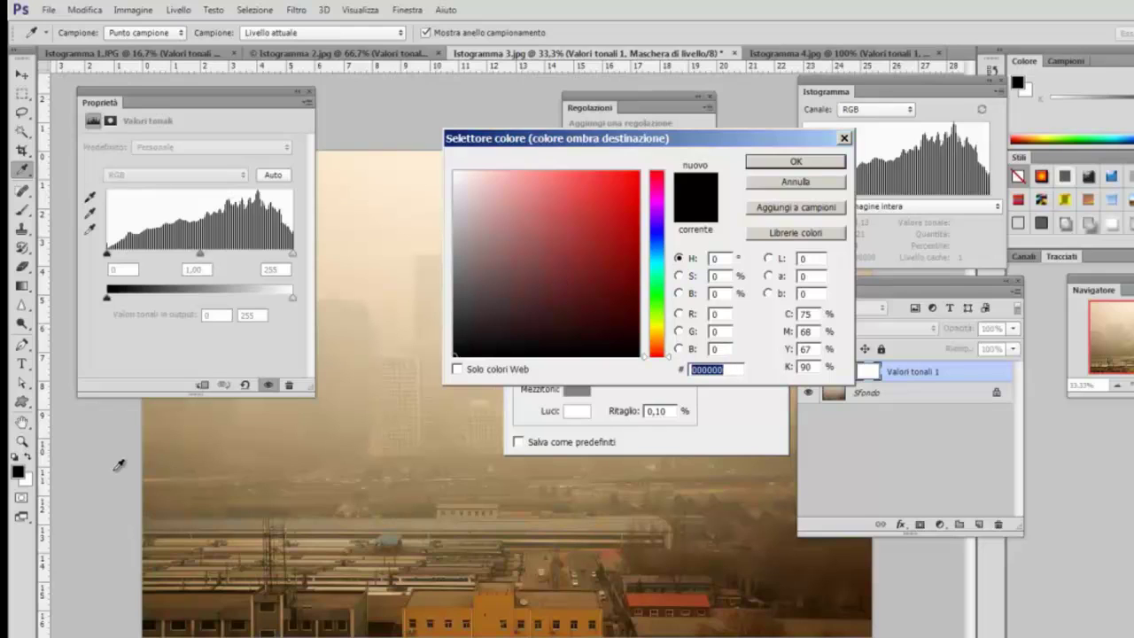
Set the shadow target to RGB 13,13,13 and open the Luci target colour.
{"action": "left_click", "coordinate": [719, 314]}
{"action": "type", "text": "13"}
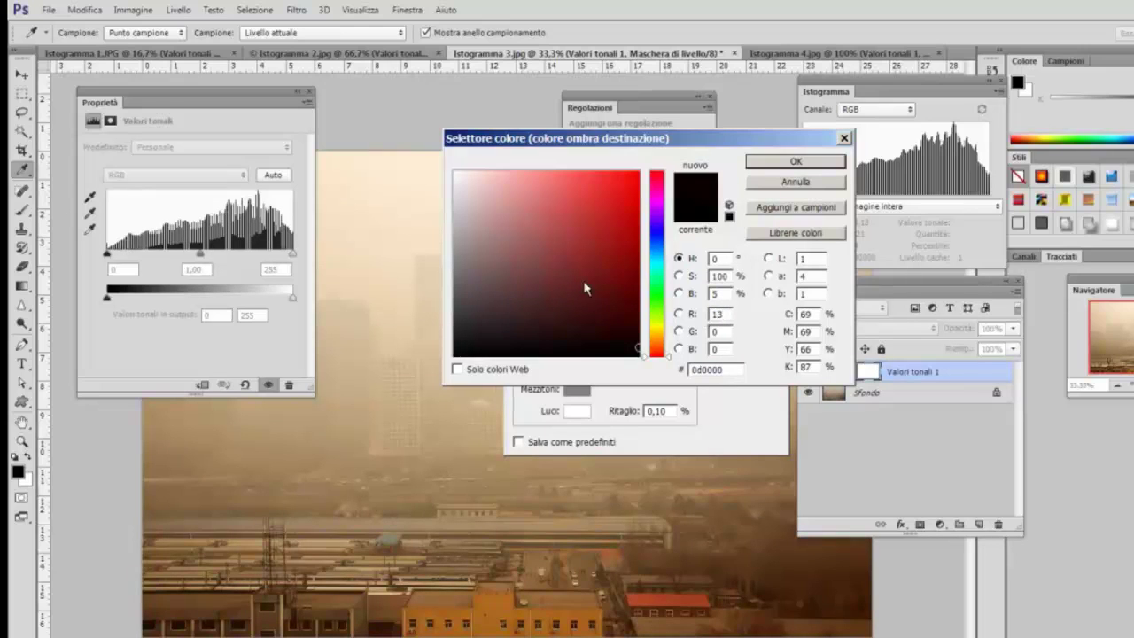
{"action": "key", "text": "Tab"}
{"action": "type", "text": "13"}
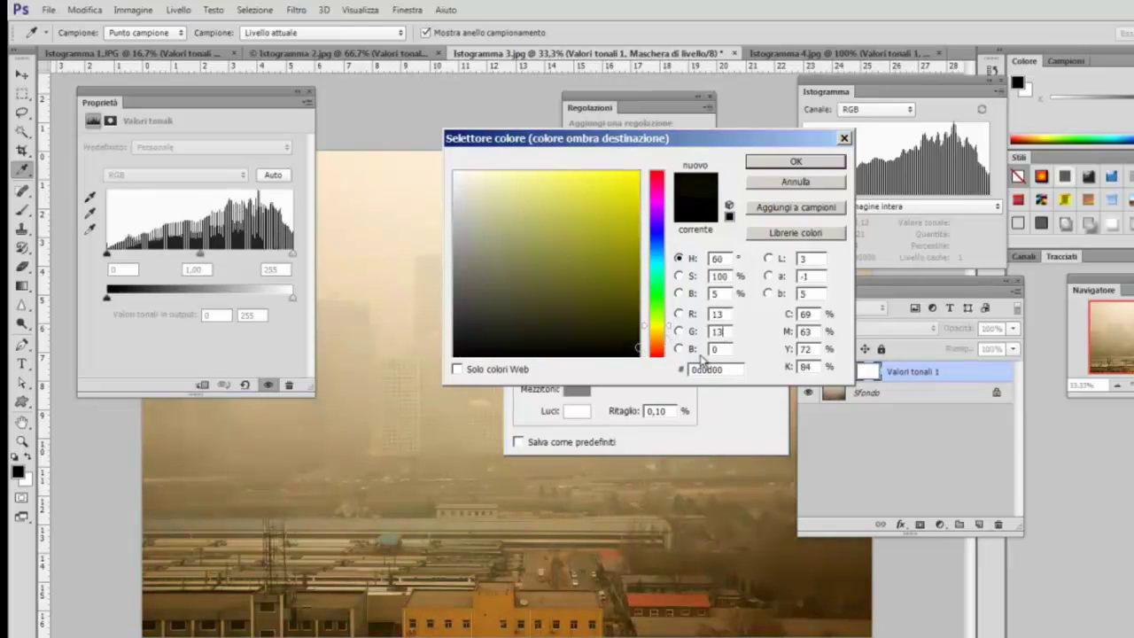
{"action": "key", "text": "Tab"}
{"action": "type", "text": "13"}
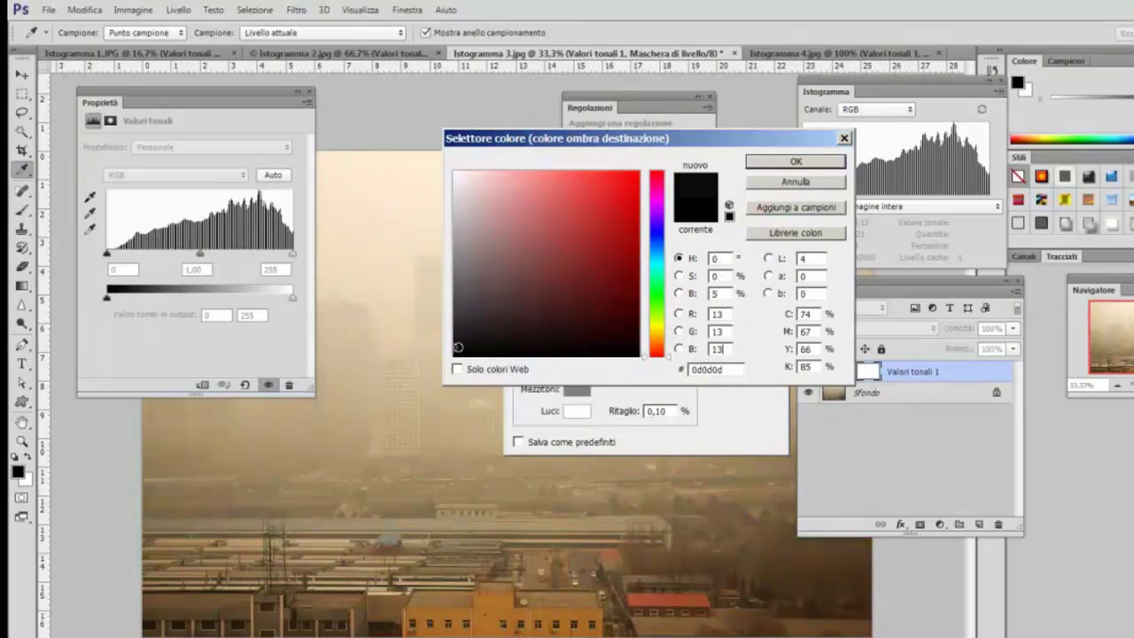
{"action": "left_click", "coordinate": [760, 163]}
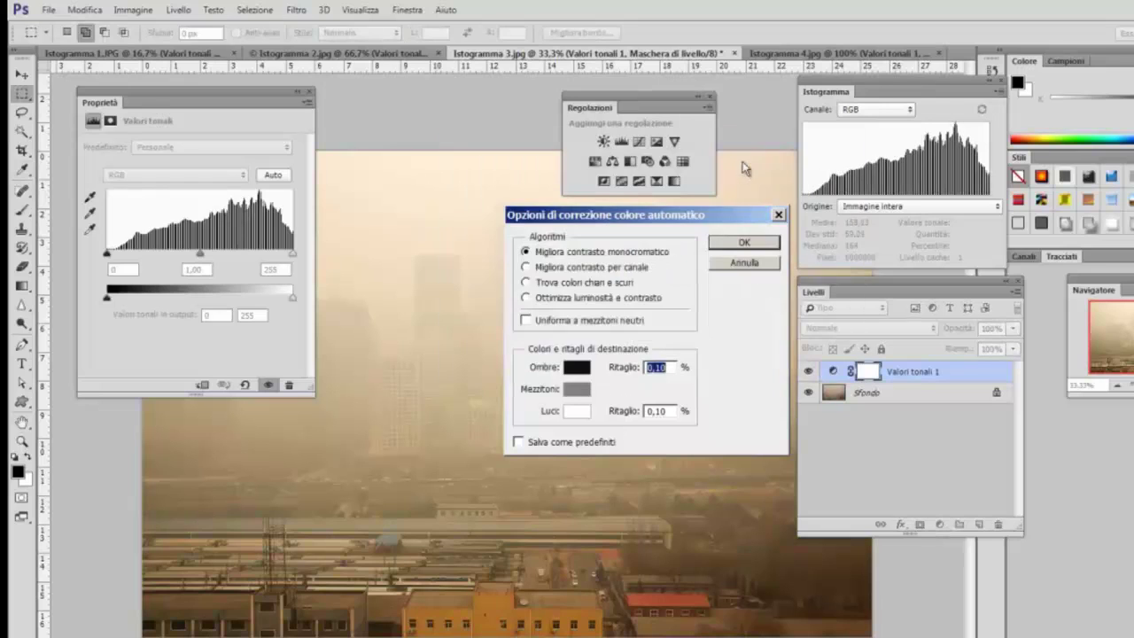
{"action": "left_click", "coordinate": [577, 412]}
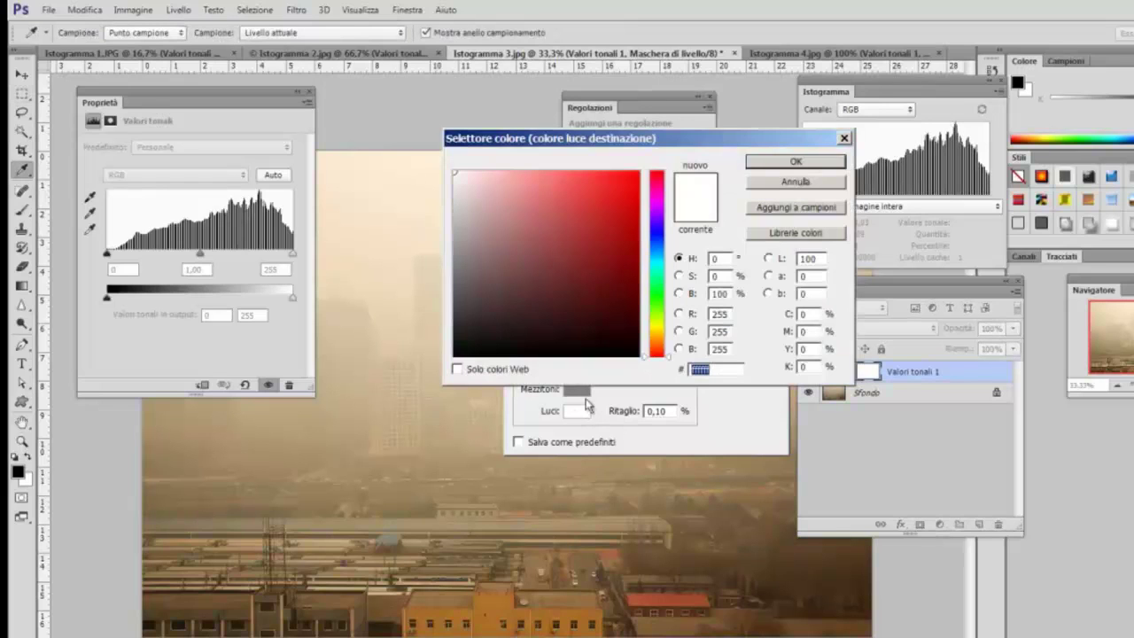
Set the Luci highlight target colour to RGB 242,242,242.
{"action": "left_click", "coordinate": [732, 316]}
{"action": "left_click_drag", "start_coordinate": [732, 317], "coordinate": [645, 324]}
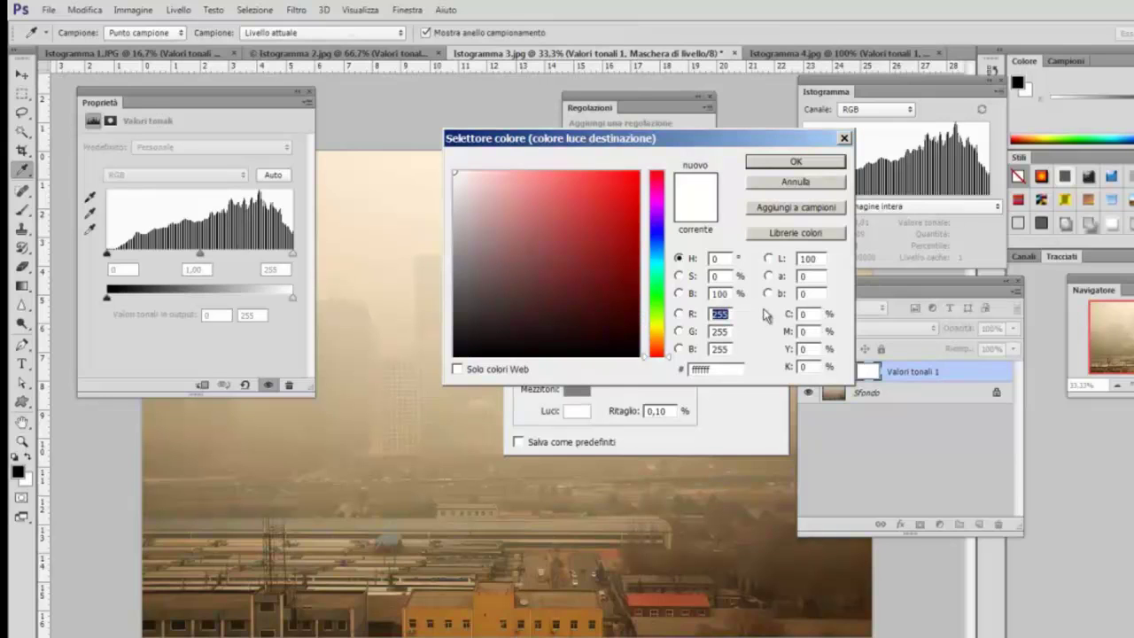
{"action": "type", "text": "242"}
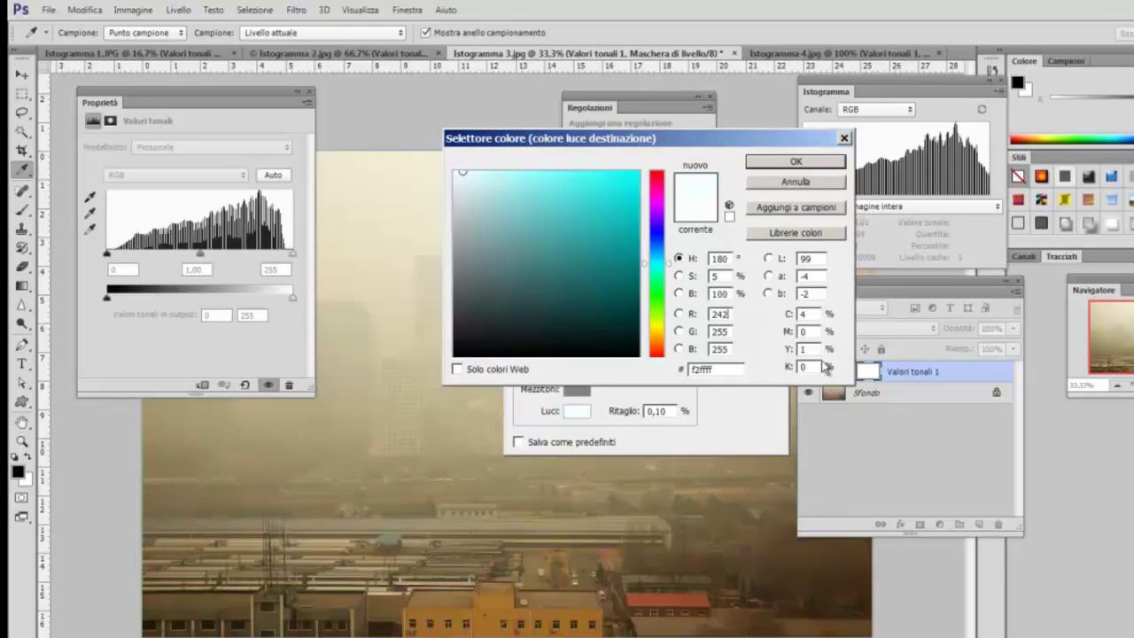
{"action": "left_click_drag", "start_coordinate": [733, 333], "coordinate": [661, 332]}
{"action": "type", "text": "242"}
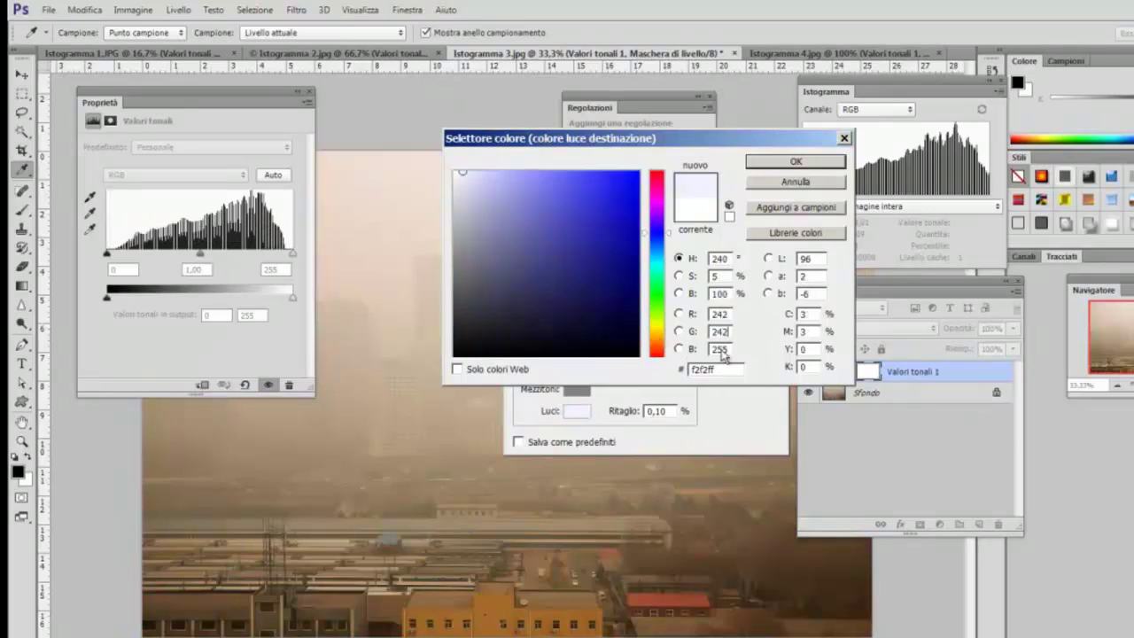
{"action": "left_click_drag", "start_coordinate": [732, 349], "coordinate": [692, 352]}
{"action": "type", "text": "24"}
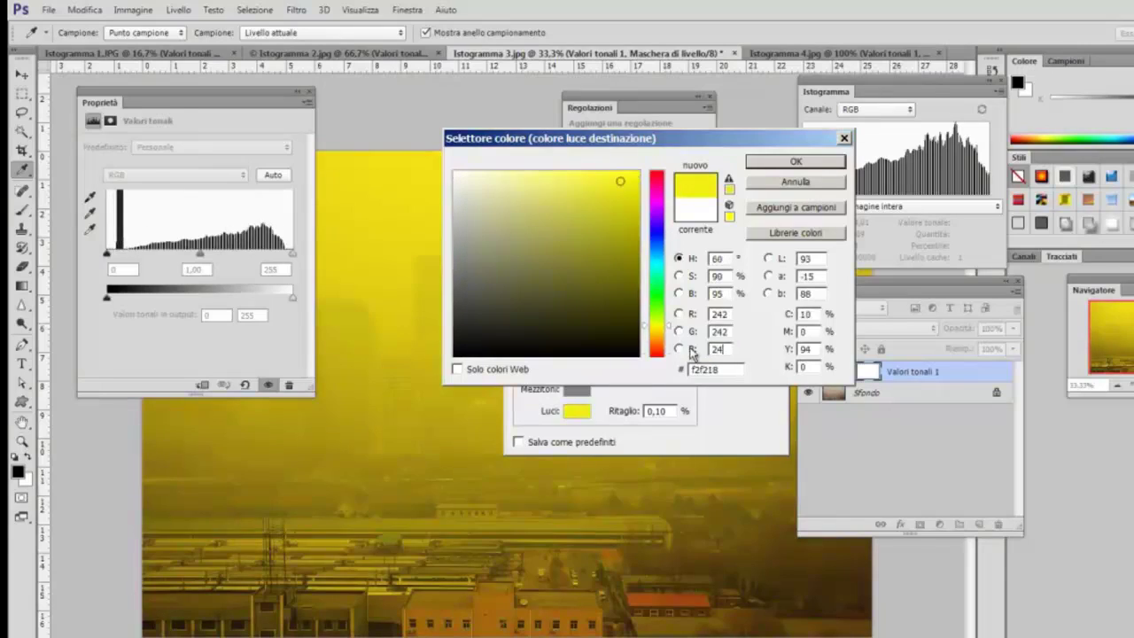
{"action": "type", "text": "2"}
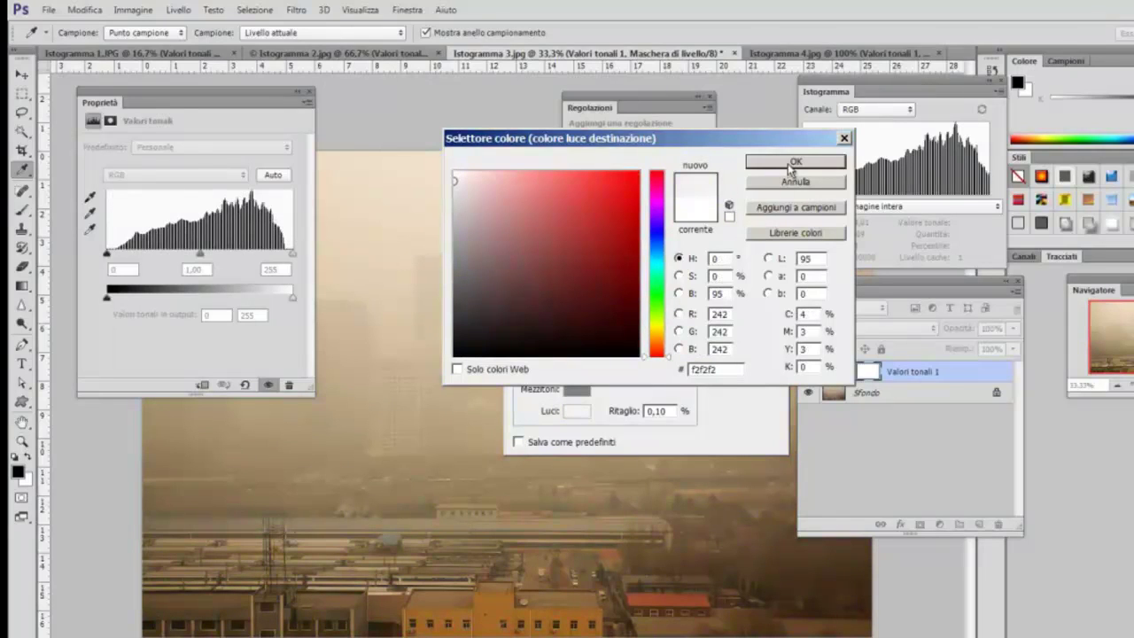
{"action": "left_click", "coordinate": [791, 165]}
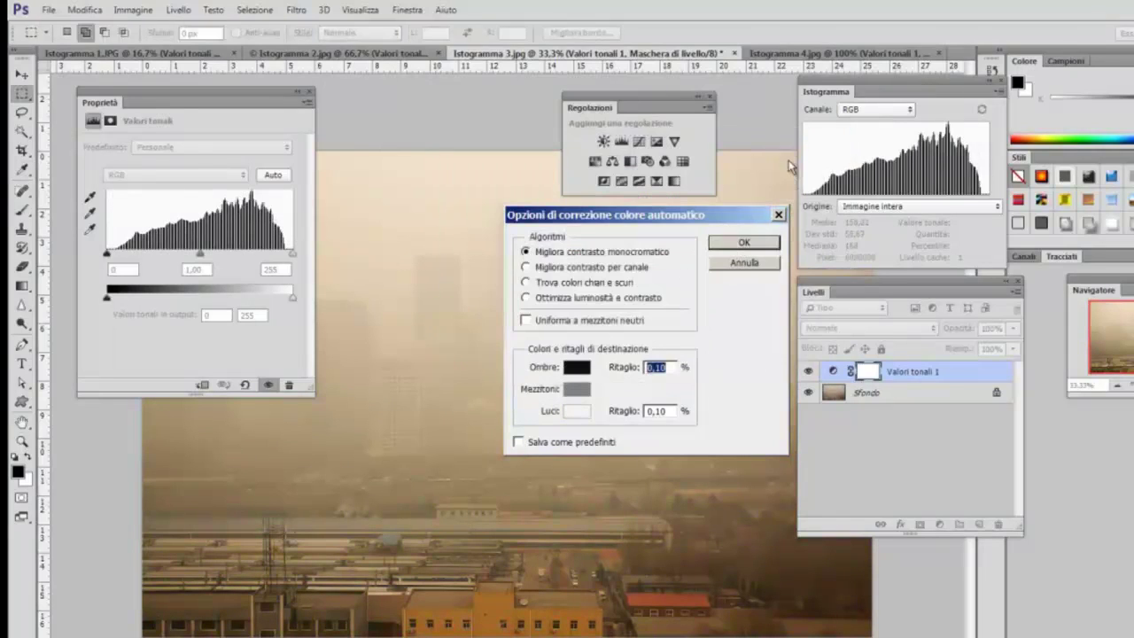
Confirm the auto options and save the new target colours as defaults.
{"action": "left_click", "coordinate": [739, 248]}
{"action": "left_click", "coordinate": [583, 284]}
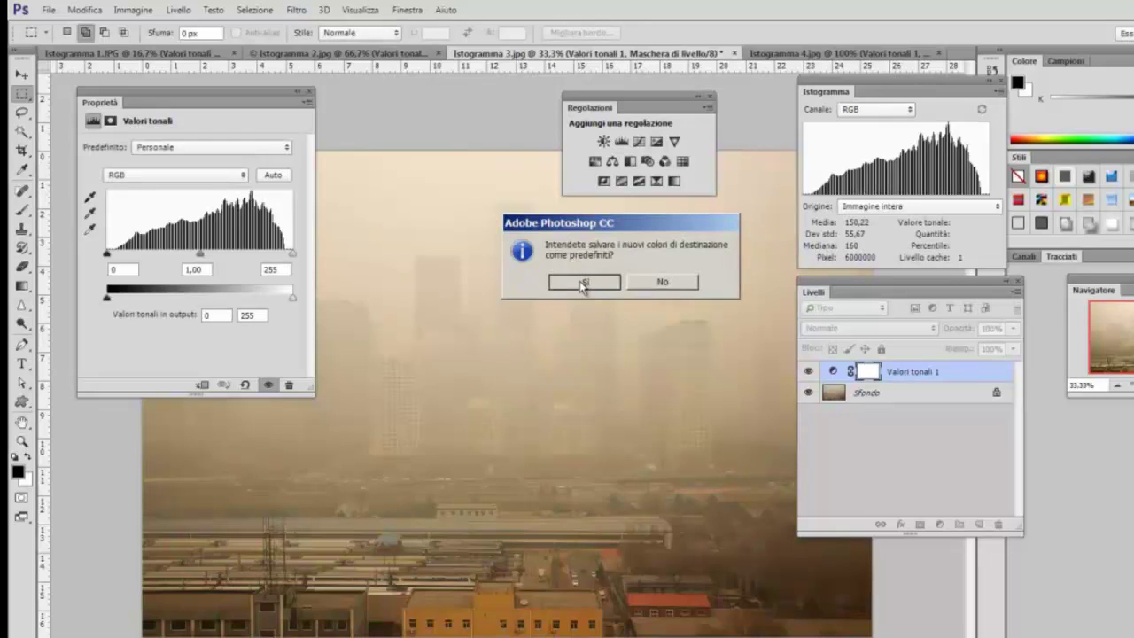
{"action": "left_click", "coordinate": [583, 283]}
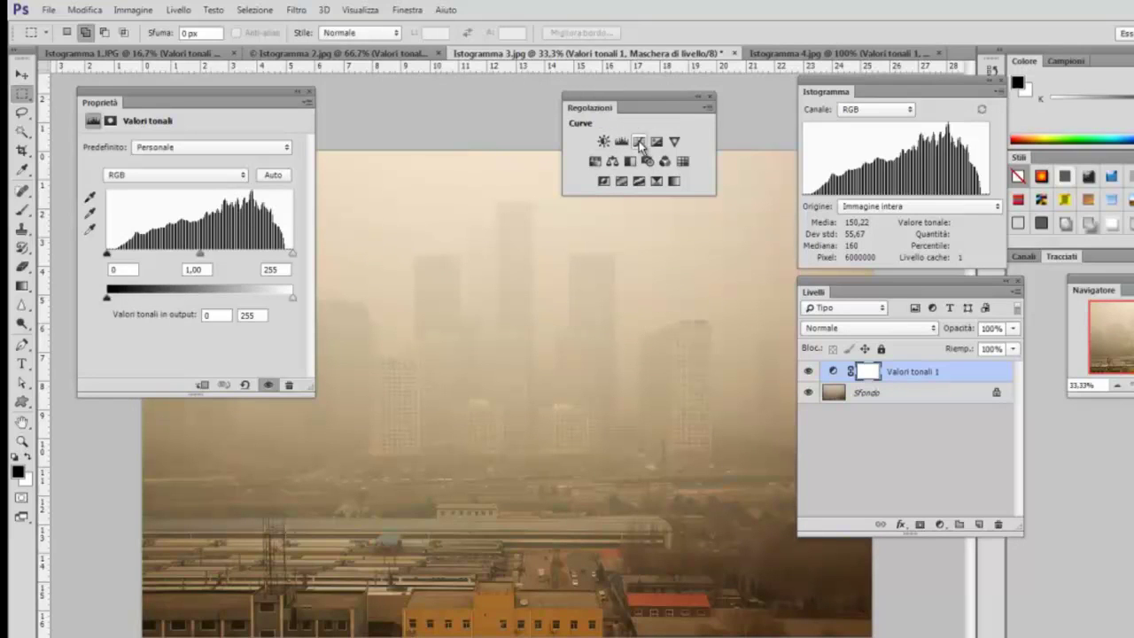
Add a Curves adjustment layer and open its Opzioni automatiche dialog.
{"action": "left_click", "coordinate": [639, 141]}
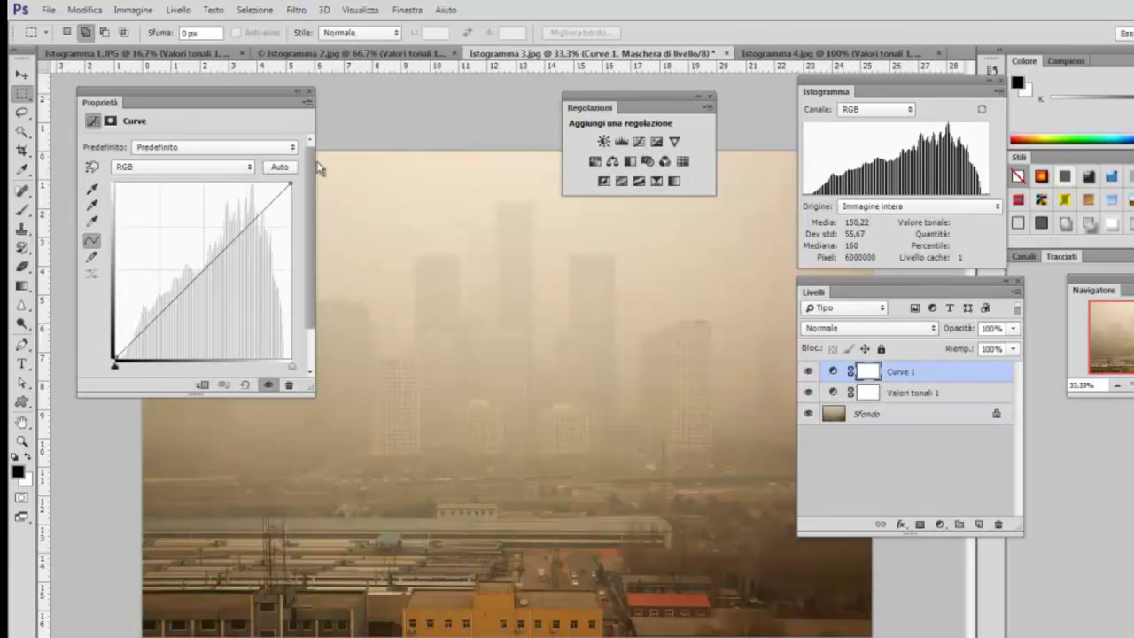
{"action": "left_click", "coordinate": [305, 105]}
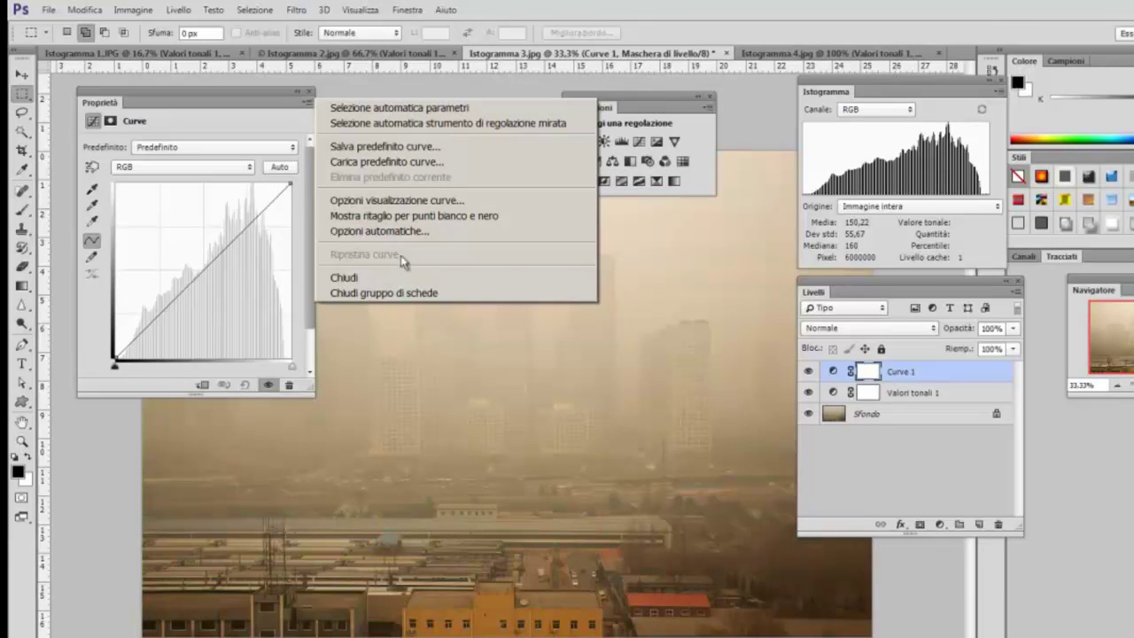
{"action": "left_click", "coordinate": [380, 231]}
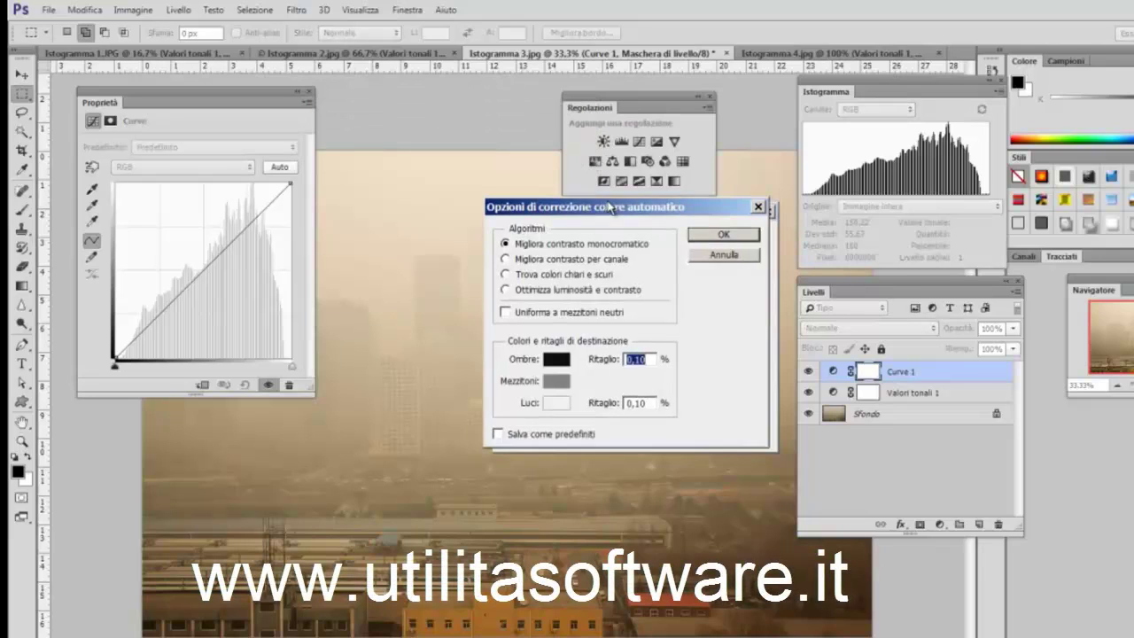
{"action": "left_click_drag", "start_coordinate": [547, 202], "coordinate": [516, 198]}
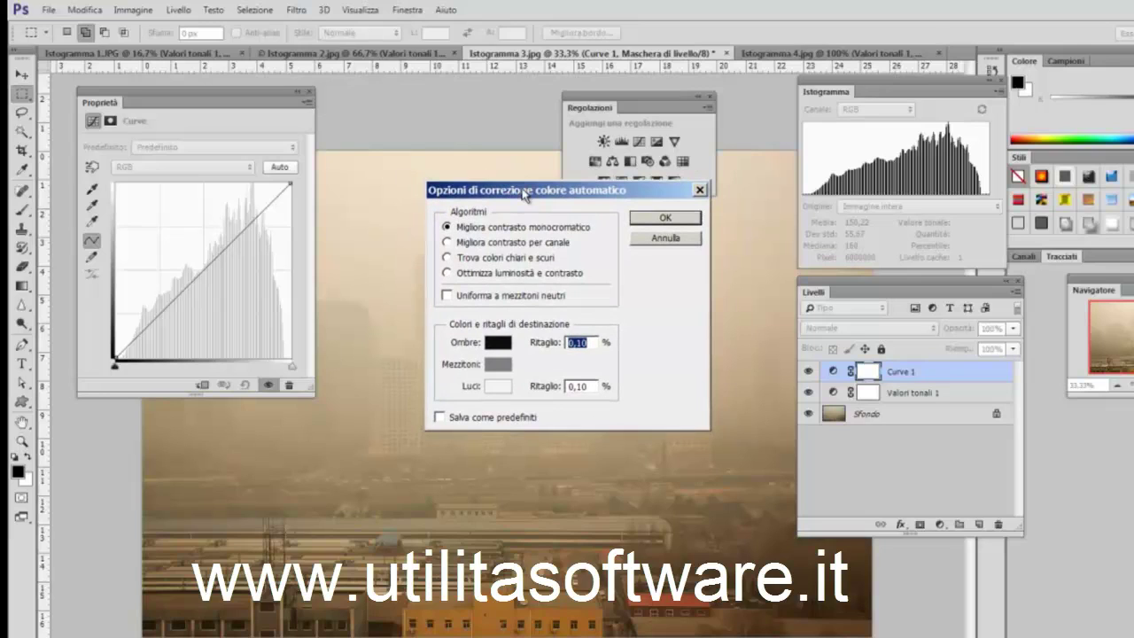
Check the saved Ombre and Luci target colours, then cancel the dialog.
{"action": "left_click", "coordinate": [498, 343]}
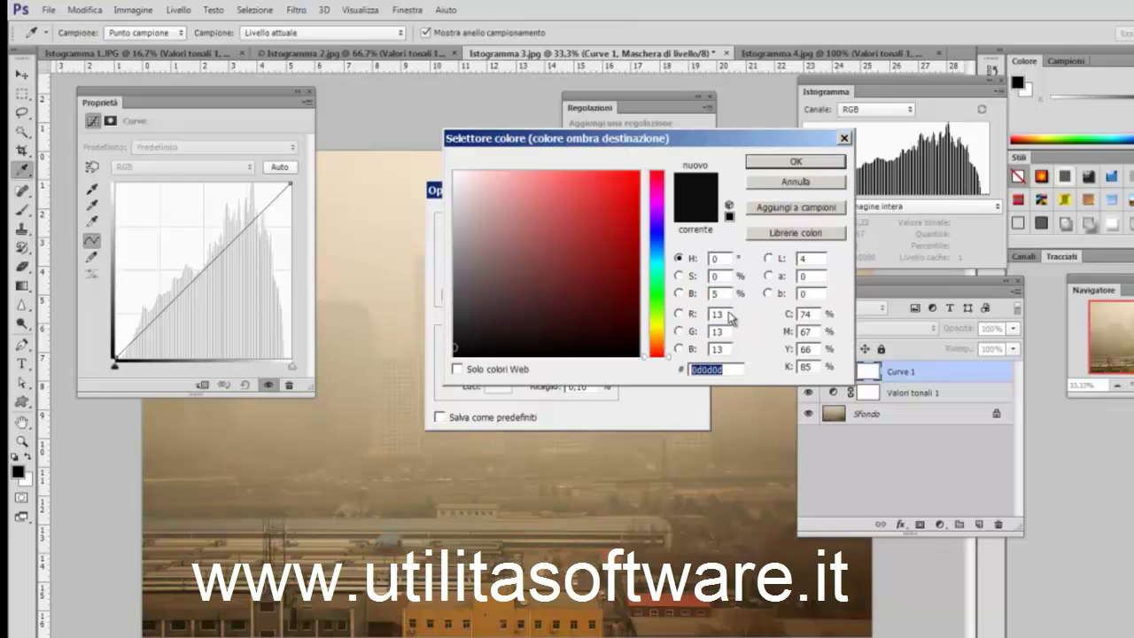
{"action": "left_click", "coordinate": [755, 183]}
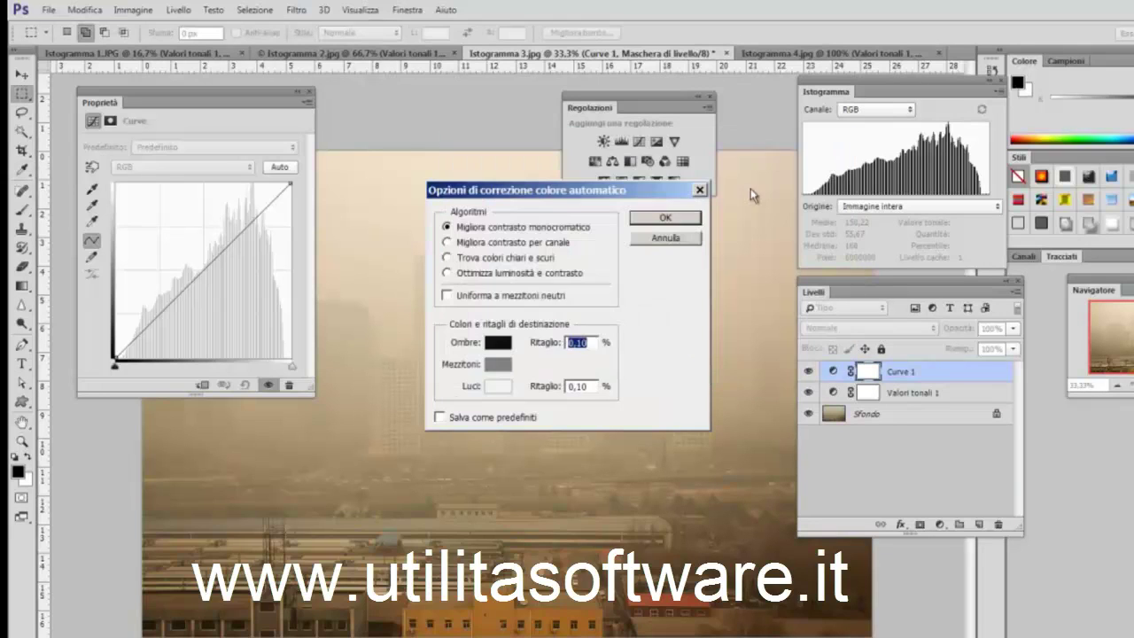
{"action": "left_click", "coordinate": [498, 387]}
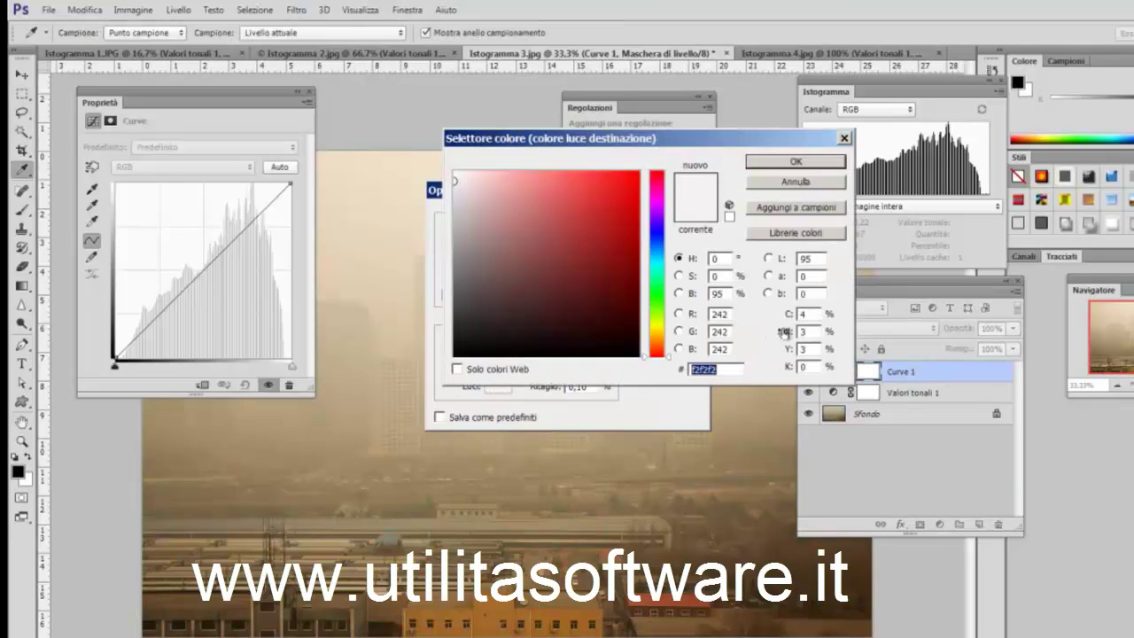
{"action": "left_click", "coordinate": [795, 183]}
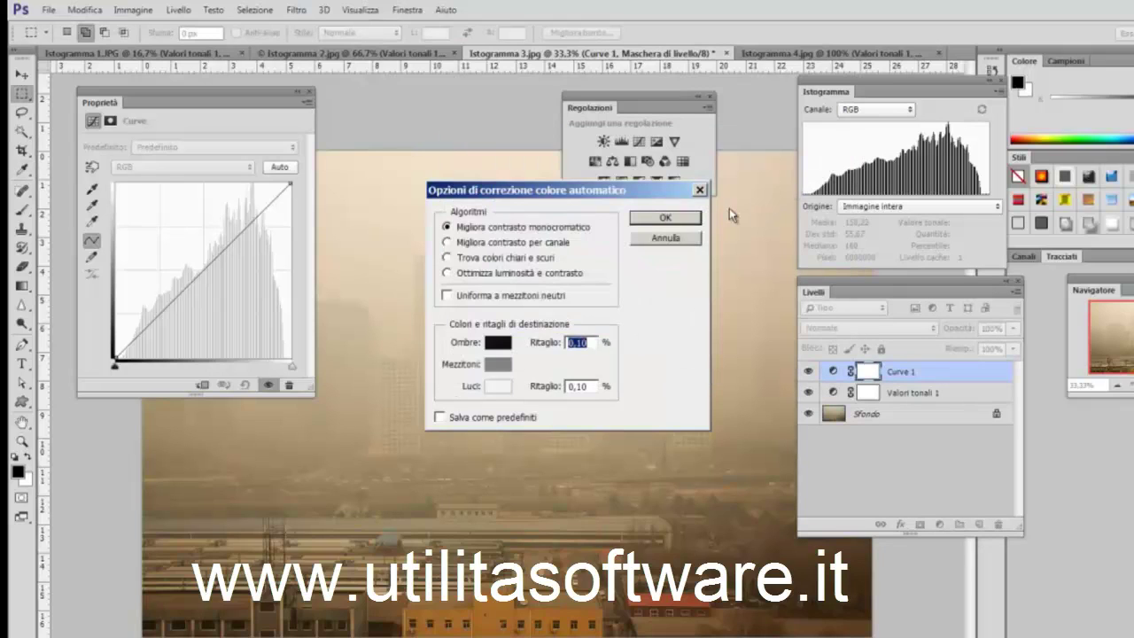
{"action": "left_click", "coordinate": [667, 239]}
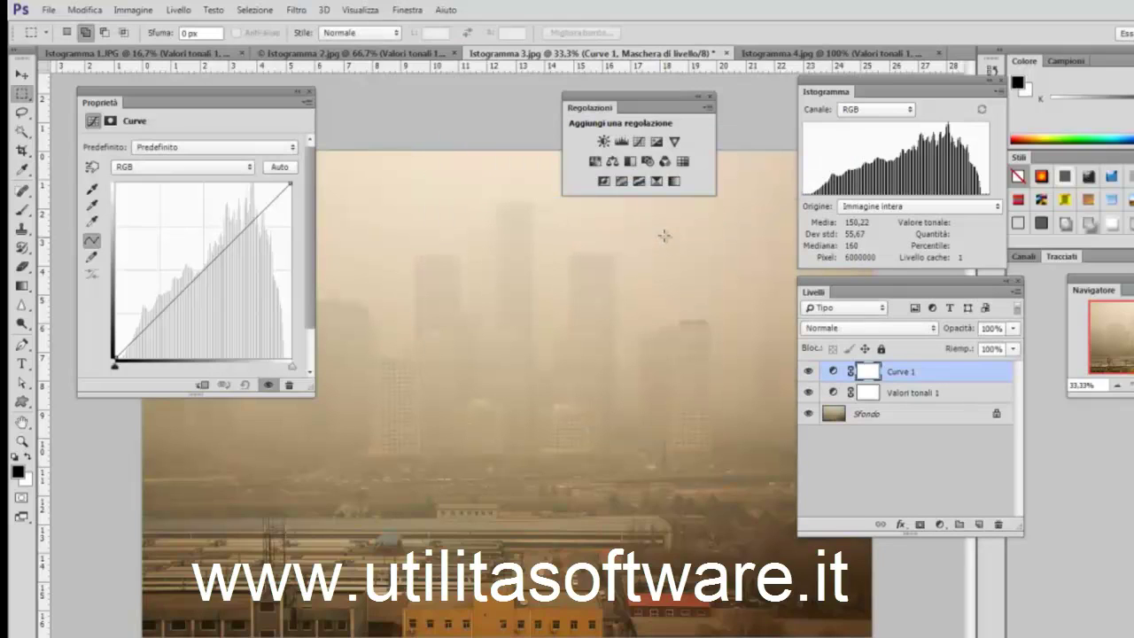
Delete the Curve 1 layer using the Properties panel trash icon.
{"action": "left_click", "coordinate": [290, 384]}
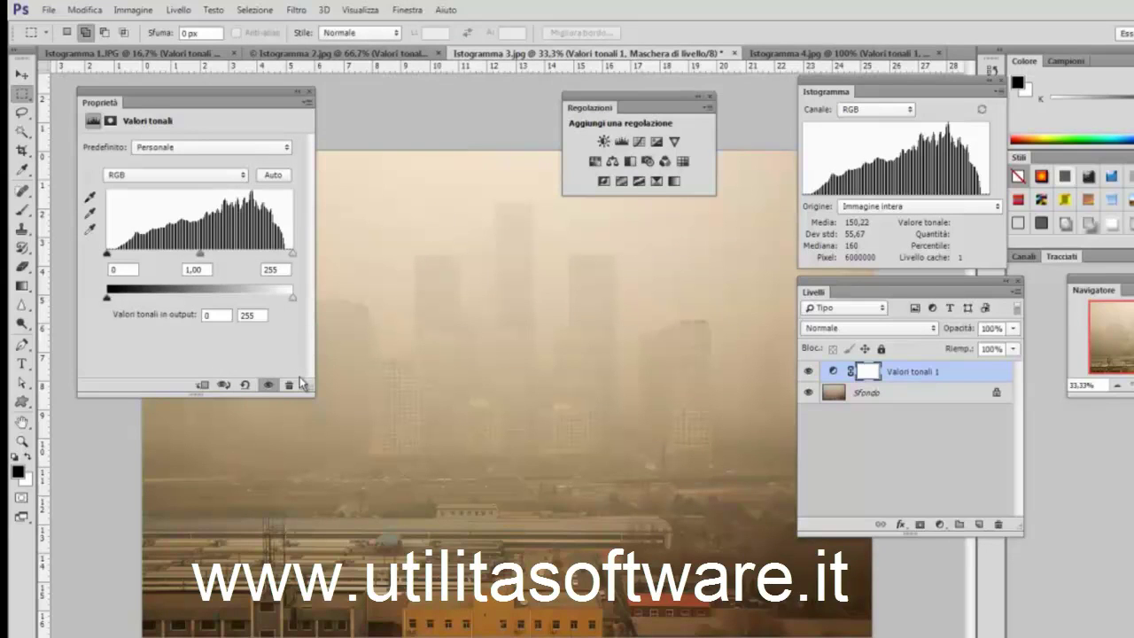